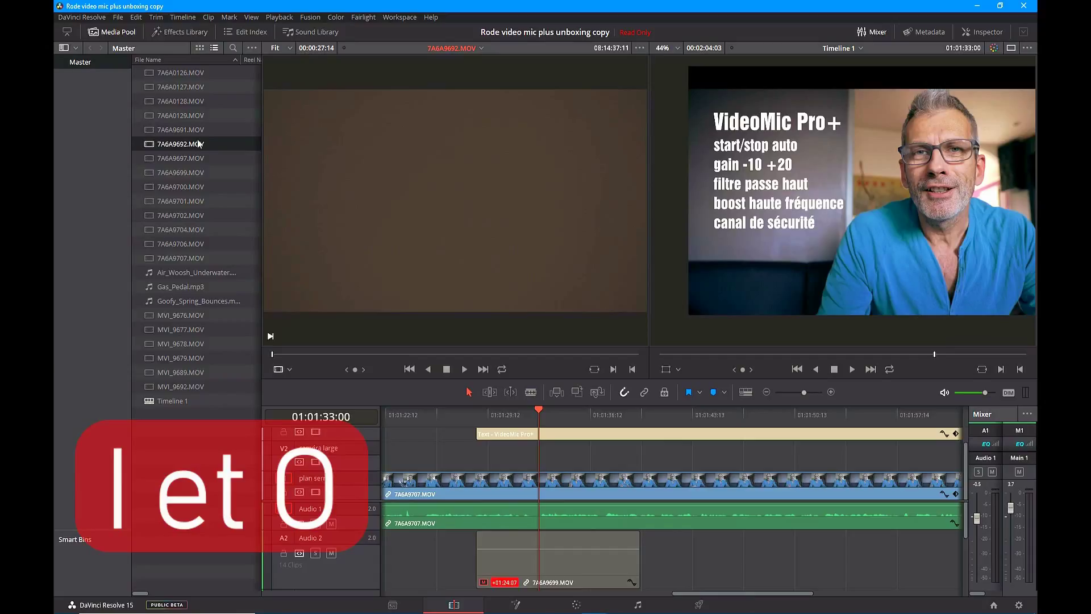
Step: Load 7A6A0129.MOV in the source viewer and mark a new in-to-out range of about two seconds where the hands handle the microphone
{"action": "left_click", "coordinate": [200, 101]}
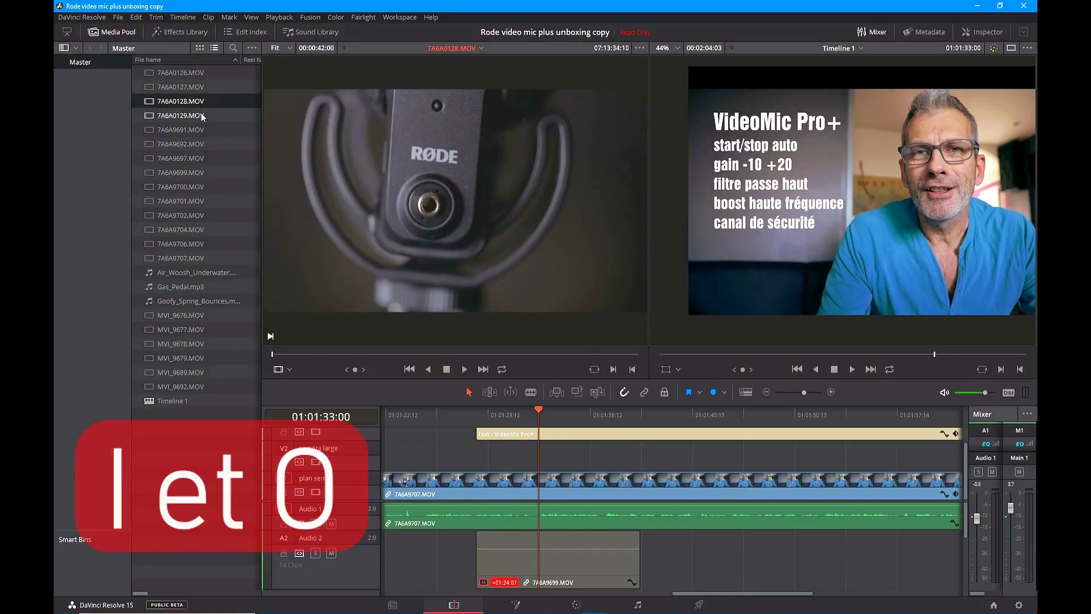
{"action": "left_click", "coordinate": [202, 115]}
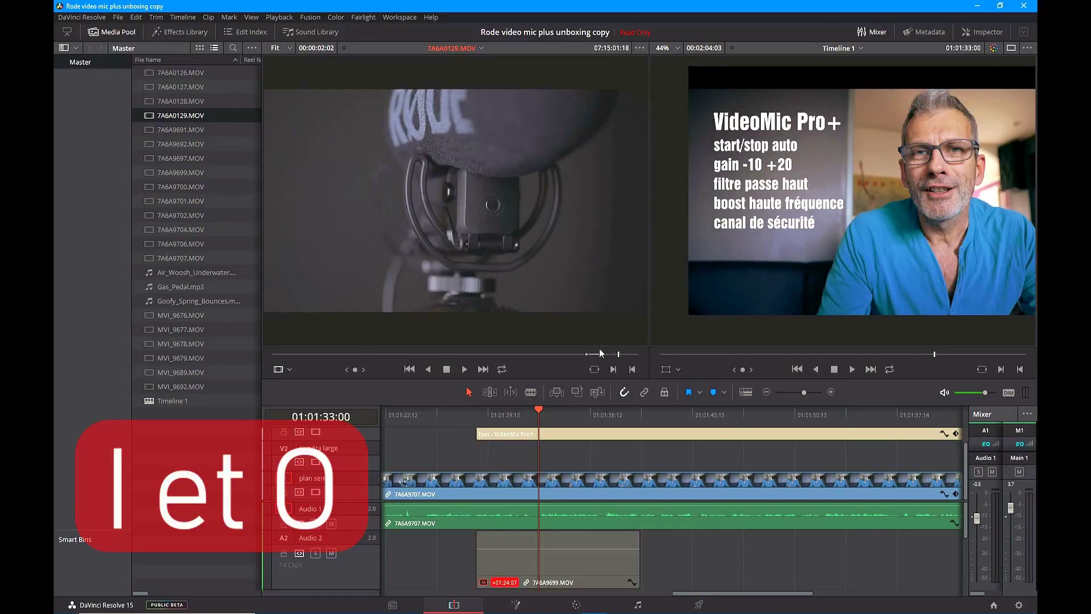
{"action": "left_click_drag", "start_coordinate": [618, 355], "coordinate": [425, 352]}
{"action": "left_click", "coordinate": [465, 369]}
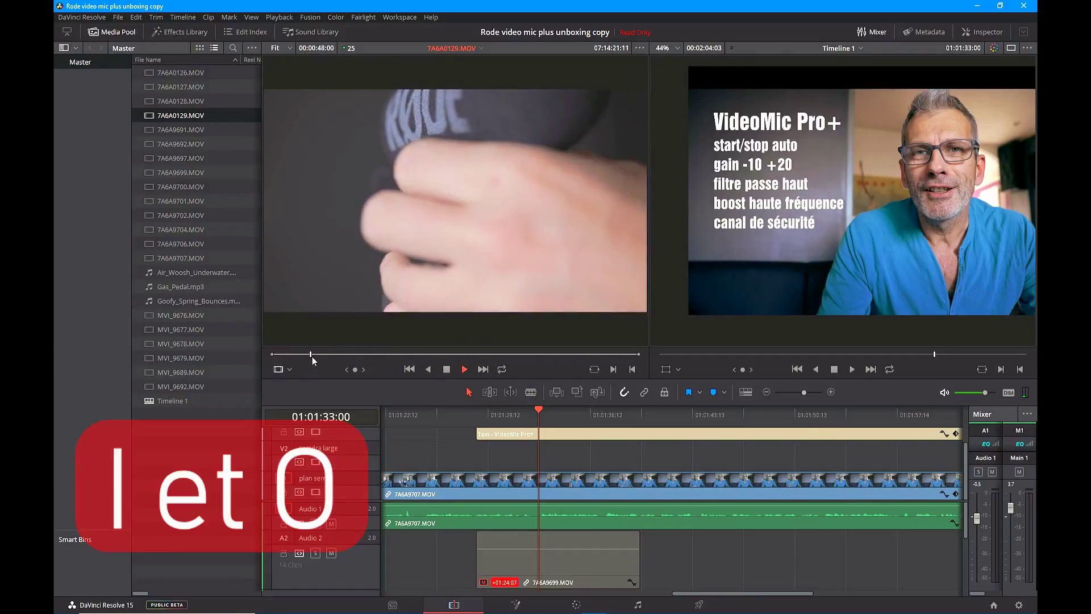
{"action": "left_click_drag", "start_coordinate": [309, 354], "coordinate": [542, 344]}
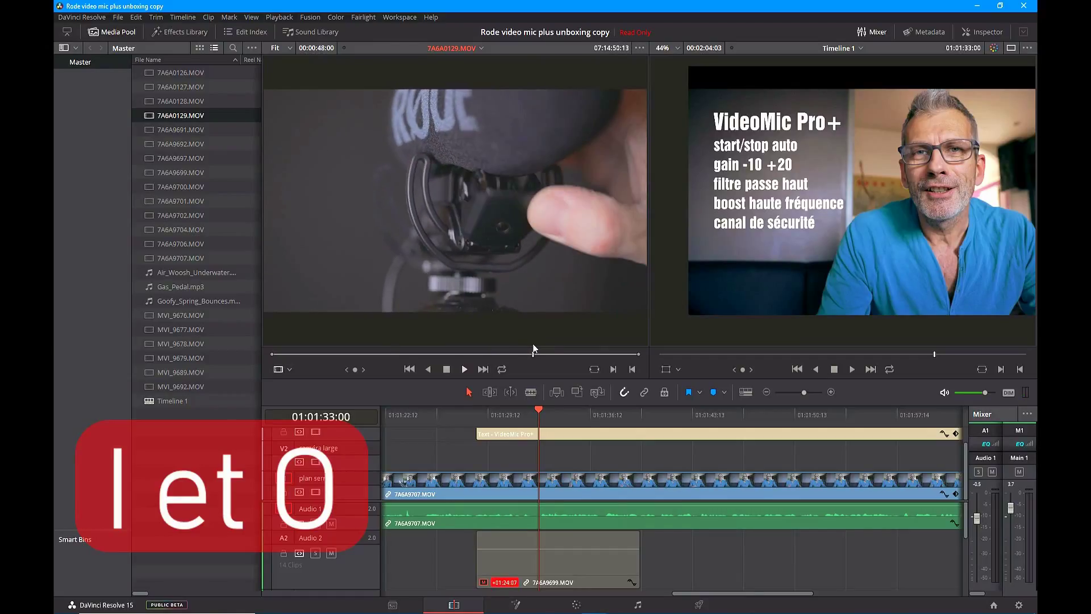
{"action": "left_click_drag", "start_coordinate": [542, 348], "coordinate": [569, 349]}
{"action": "key", "text": "space"}
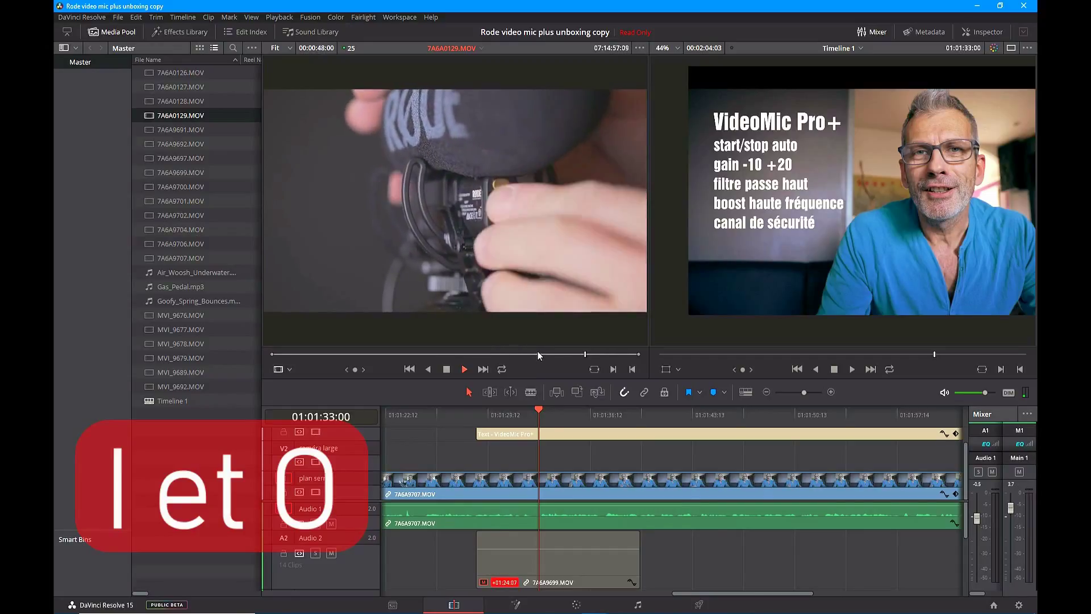
{"action": "key", "text": "i"}
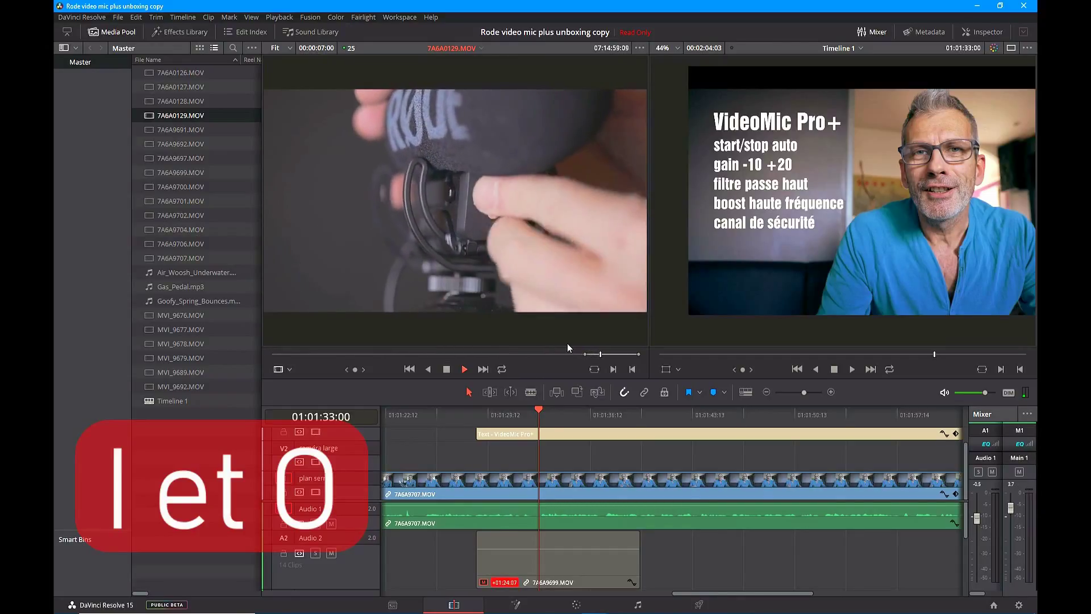
{"action": "key", "text": "o"}
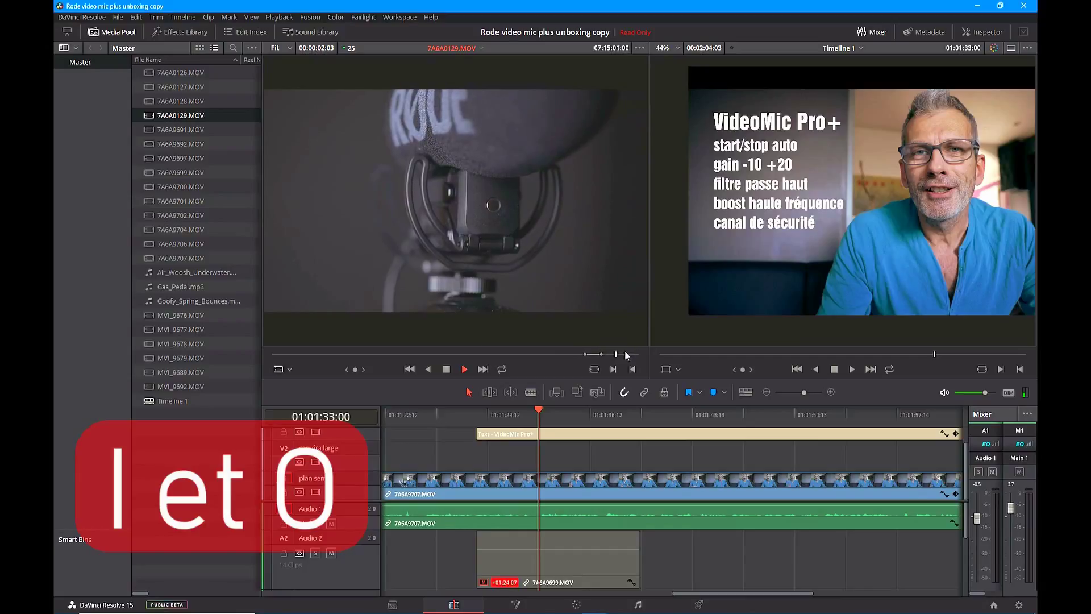
Step: Place the marked range of 7A6A0129.MOV on the plan serré and Audio 1 tracks, leaving a gap after the last clip
{"action": "left_click_drag", "start_coordinate": [619, 354], "coordinate": [585, 358]}
{"action": "key", "text": "space"}
{"action": "scroll", "coordinate": [758, 414], "scroll_direction": "right", "scroll_amount": 5}
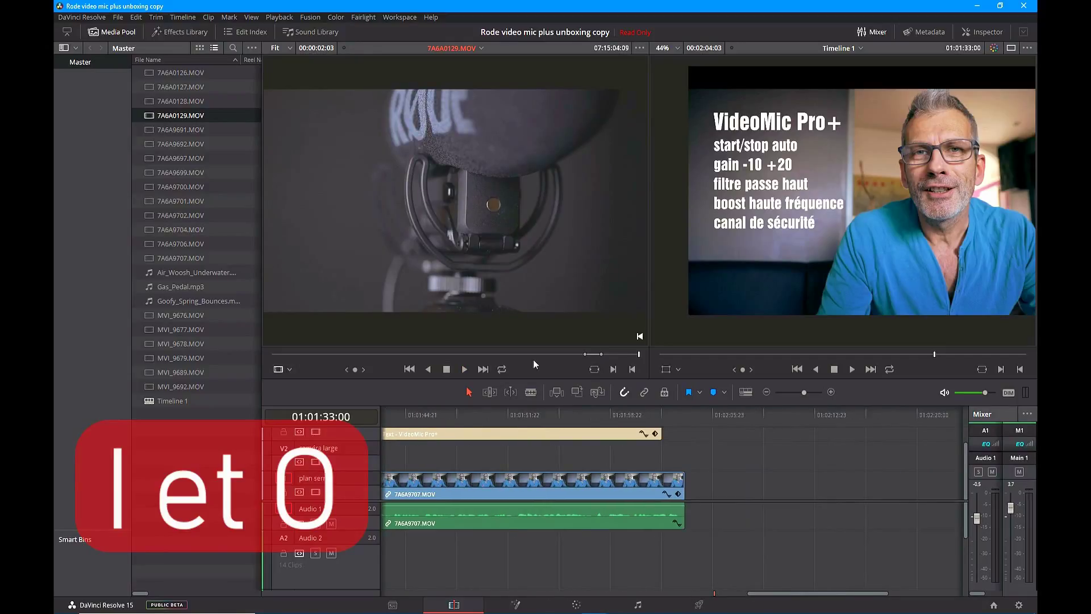
{"action": "left_click_drag", "start_coordinate": [200, 116], "coordinate": [741, 492]}
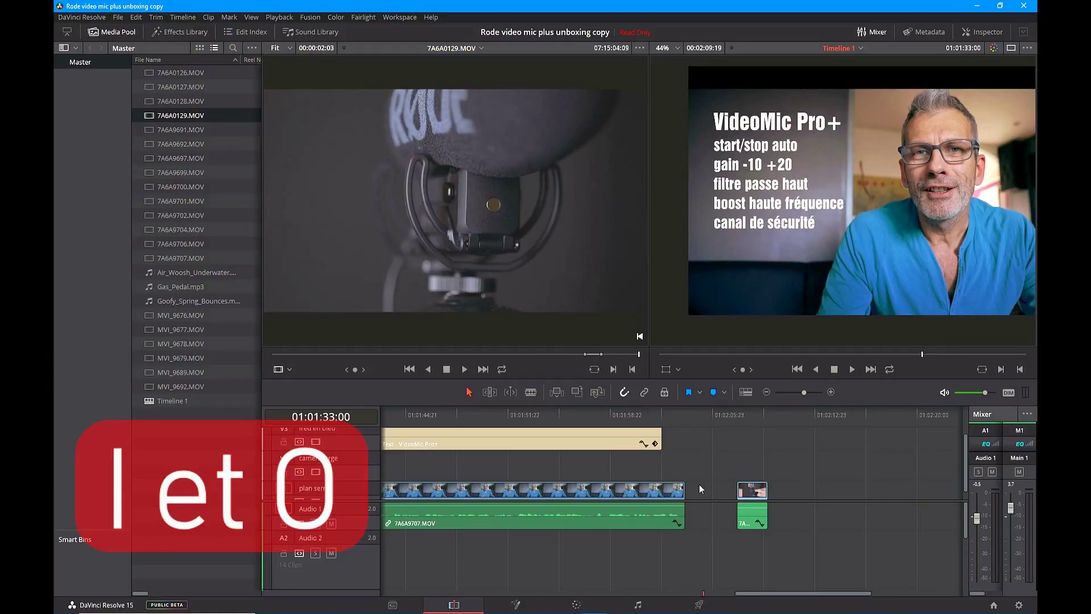
Step: Play the newly added short clip in the timeline from its start at 01:02:07:17 and return the playhead there
{"action": "left_click", "coordinate": [735, 411]}
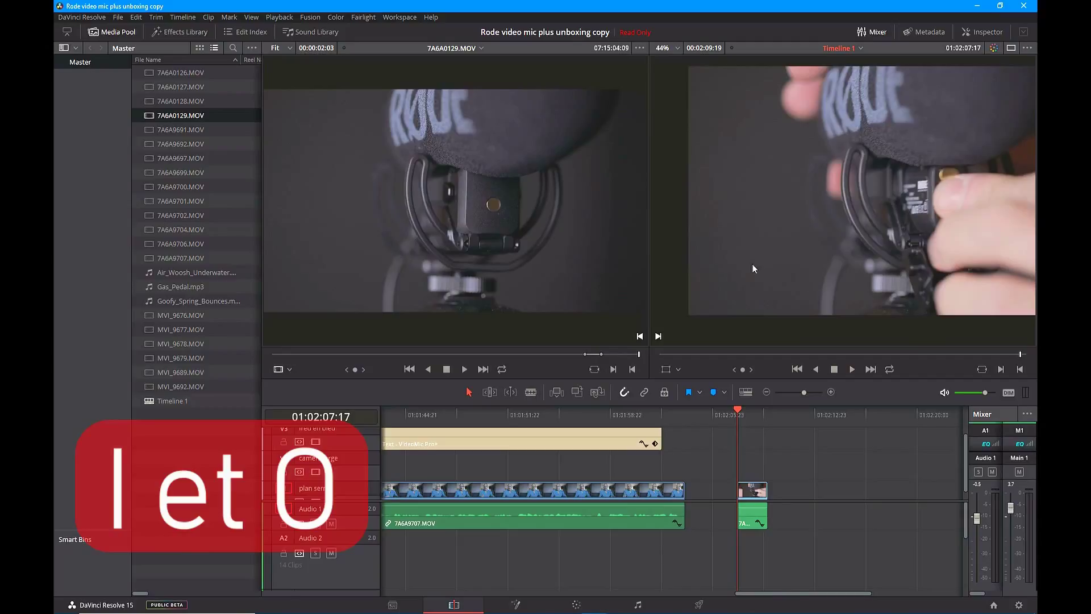
{"action": "left_click", "coordinate": [850, 368]}
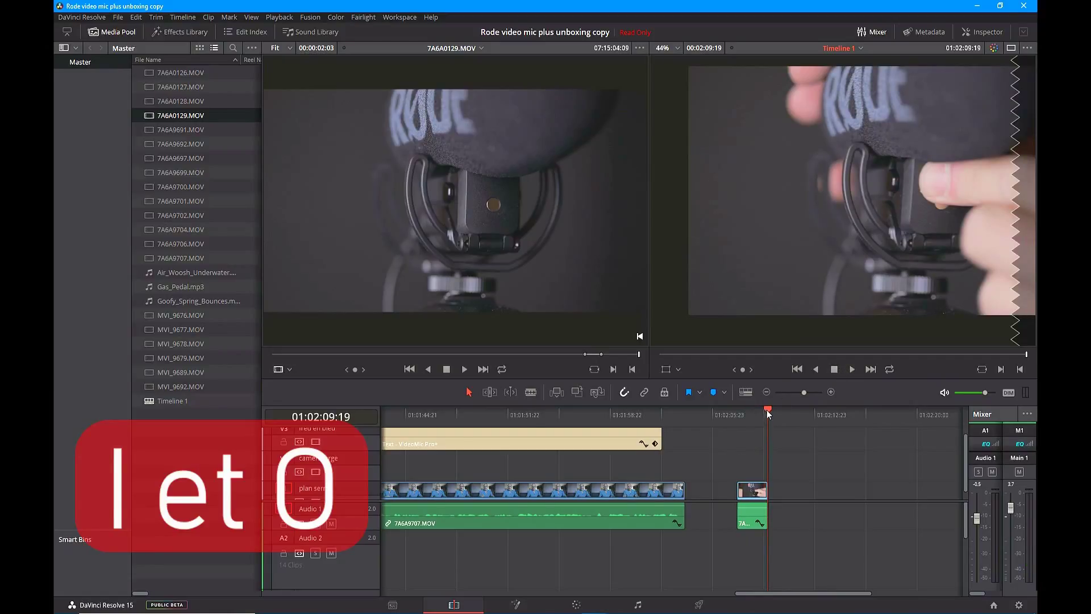
{"action": "left_click_drag", "start_coordinate": [718, 418], "coordinate": [731, 421]}
{"action": "mouse_move", "coordinate": [534, 246]}
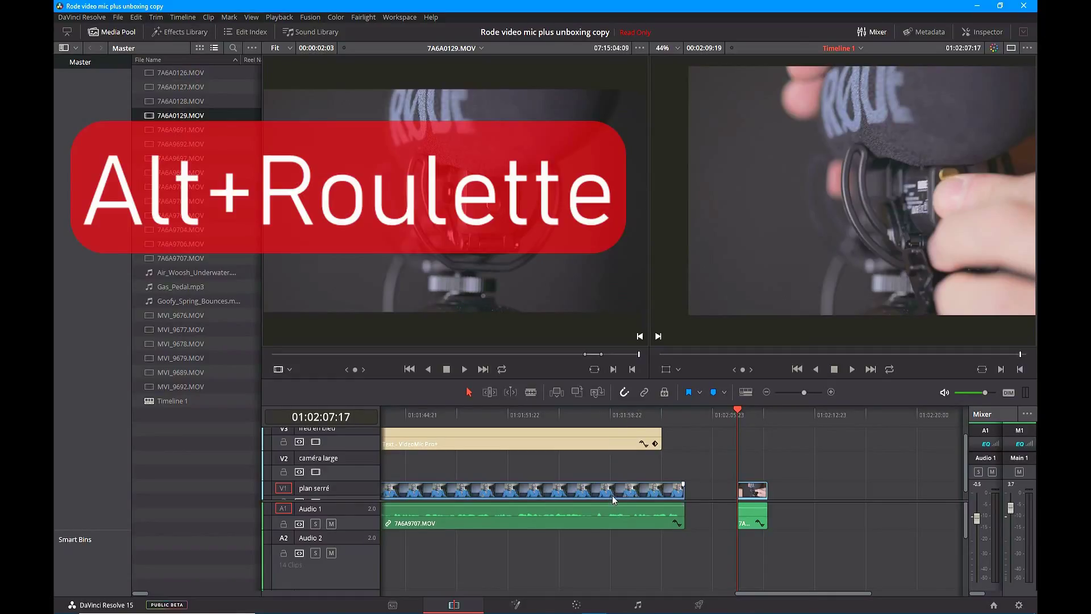
Step: Move the playhead to 01:01:46:12 in the title section and zoom the timeline in around it
{"action": "scroll", "coordinate": [612, 495], "scroll_direction": "up", "scroll_amount": 3}
{"action": "scroll", "coordinate": [612, 495], "scroll_direction": "up", "scroll_amount": 3, "text": "alt"}
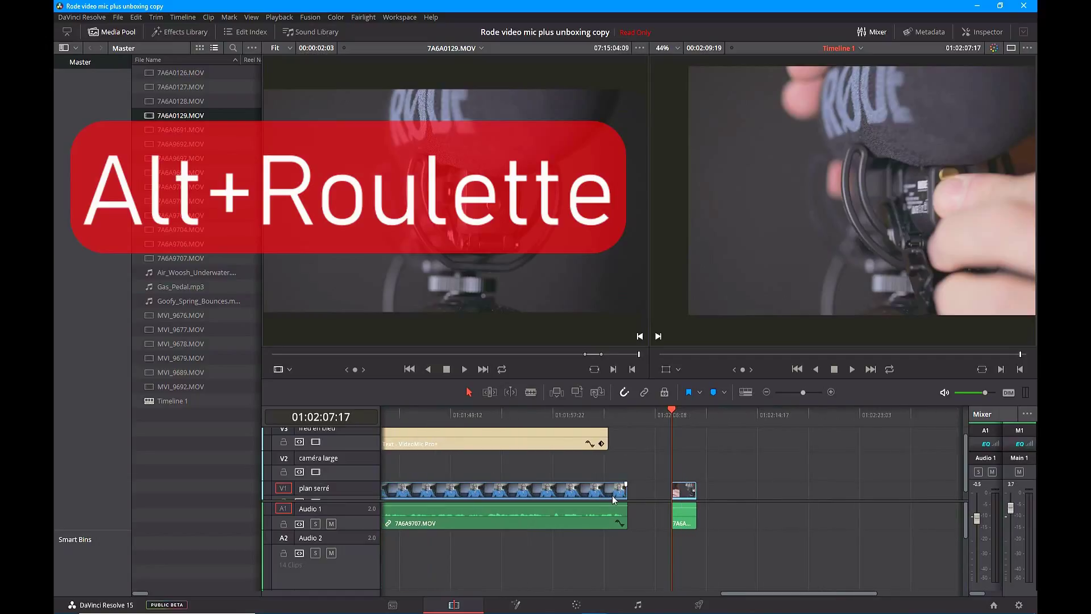
{"action": "scroll", "coordinate": [548, 481], "scroll_direction": "down", "scroll_amount": 3, "text": "alt"}
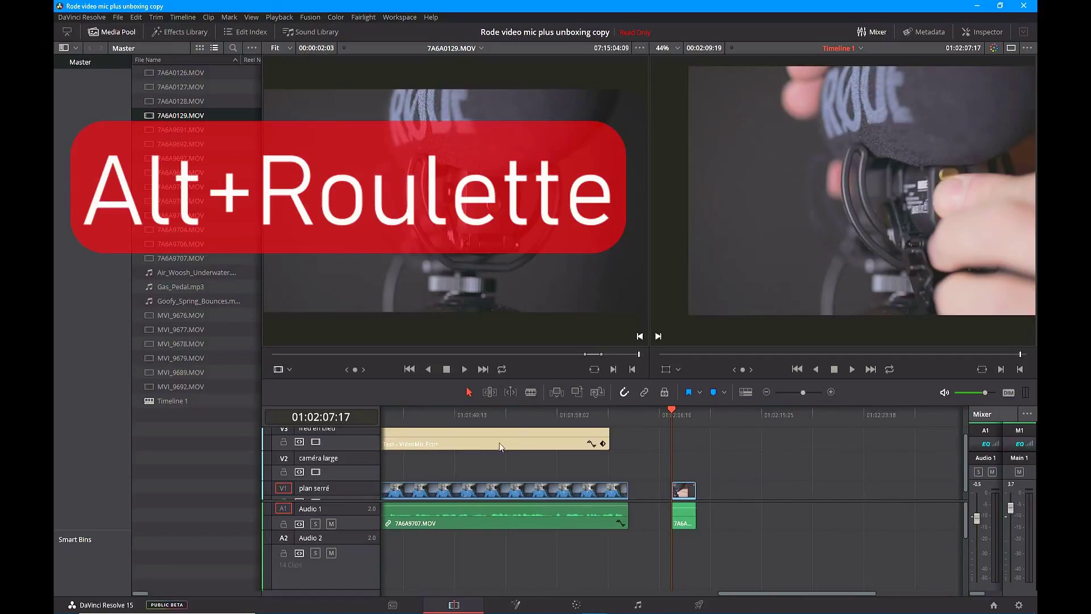
{"action": "left_click", "coordinate": [420, 414]}
{"action": "scroll", "coordinate": [455, 441], "scroll_direction": "up", "scroll_amount": 5, "text": "alt"}
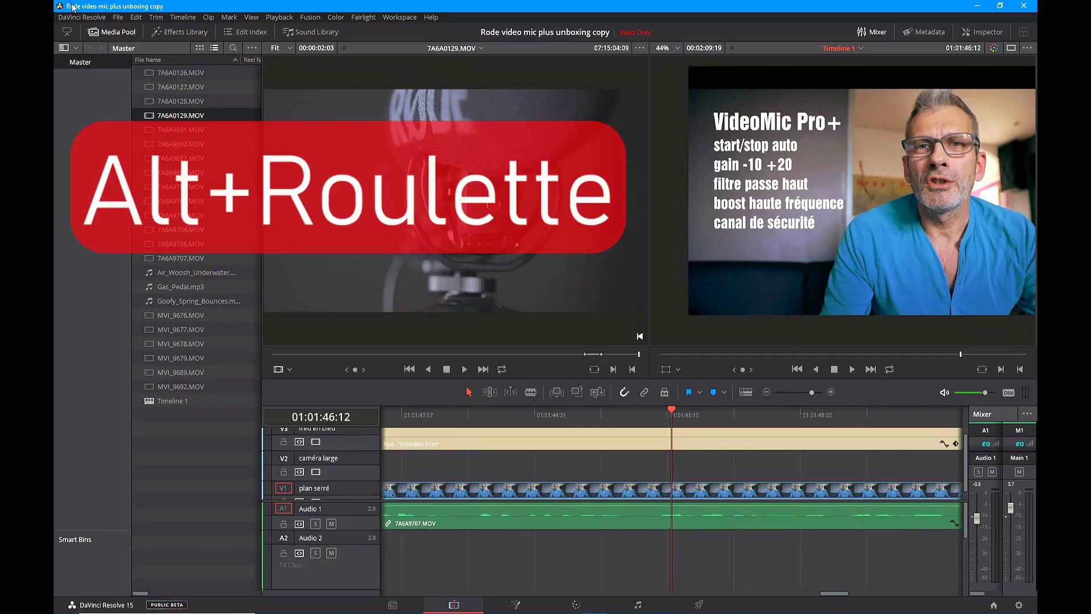
Step: Hide the Media Pool and zoom the timeline out until the whole VideoMic Pro+ title and the new end clip fit
{"action": "left_click", "coordinate": [93, 32]}
{"action": "scroll", "coordinate": [382, 447], "scroll_direction": "up", "scroll_amount": 4, "text": "alt"}
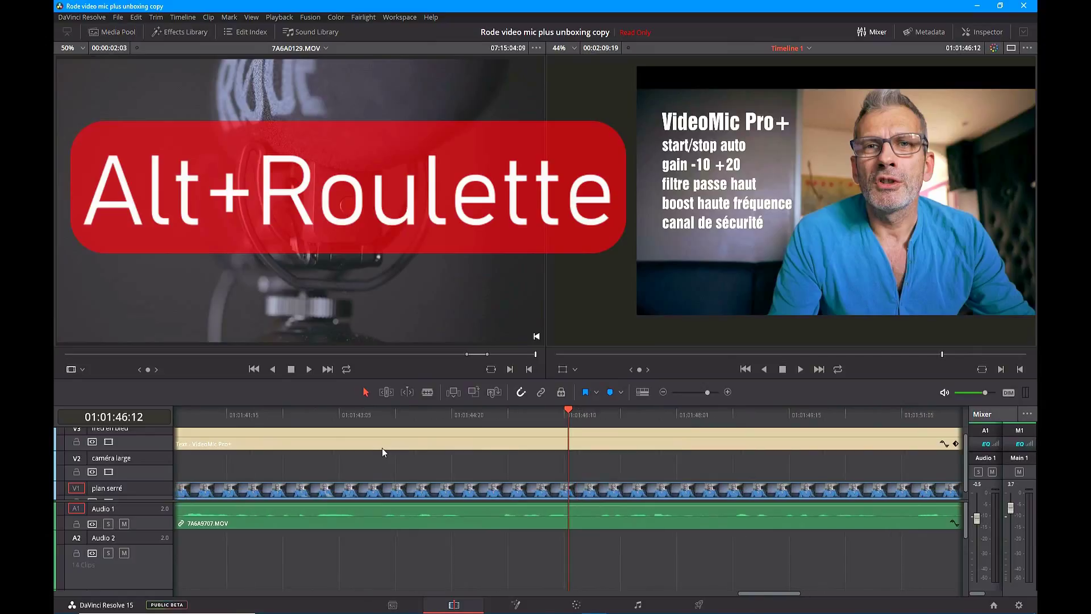
{"action": "scroll", "coordinate": [382, 448], "scroll_direction": "down", "scroll_amount": 5, "text": "alt"}
{"action": "scroll", "coordinate": [381, 449], "scroll_direction": "up", "scroll_amount": 4, "text": "alt"}
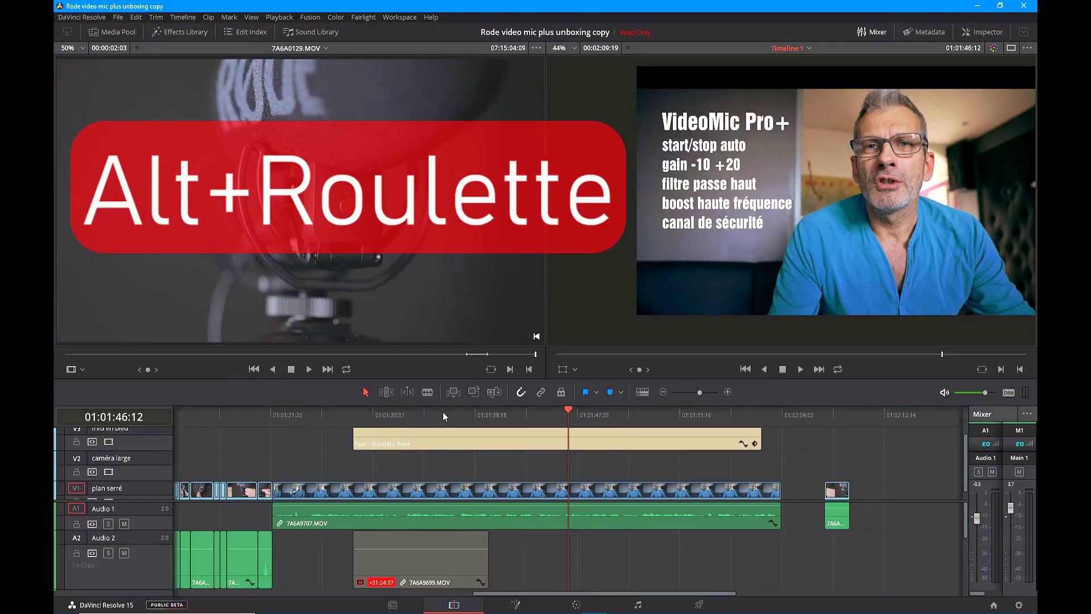
Step: Look through the timeline from its early multi-track clips to the short clip at the end
{"action": "scroll", "coordinate": [443, 417], "scroll_direction": "left", "scroll_amount": 5}
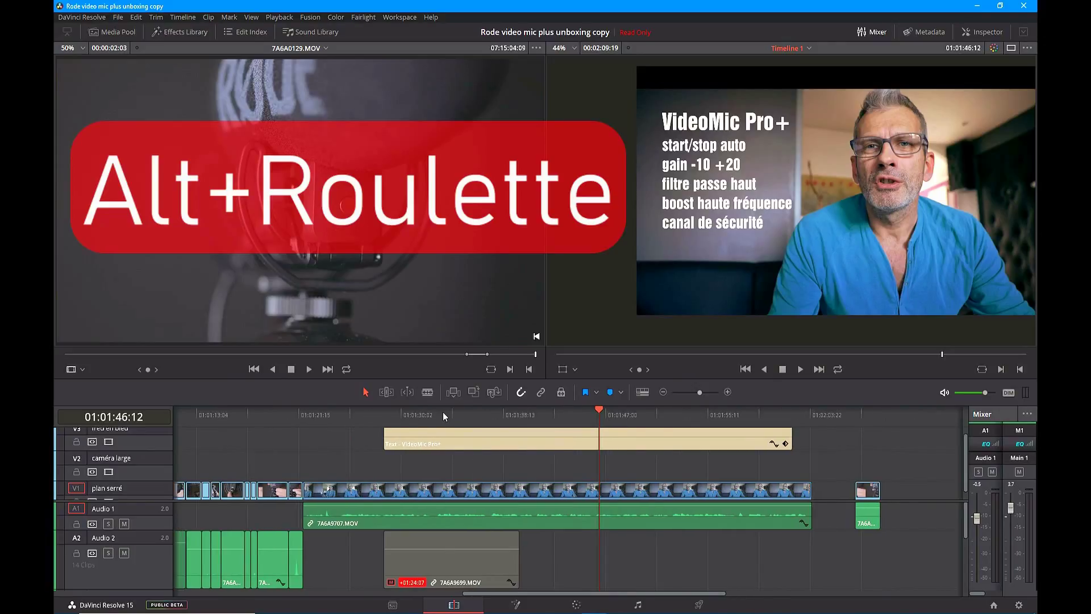
{"action": "scroll", "coordinate": [443, 417], "scroll_direction": "right", "scroll_amount": 4}
{"action": "scroll", "coordinate": [444, 417], "scroll_direction": "left", "scroll_amount": 10}
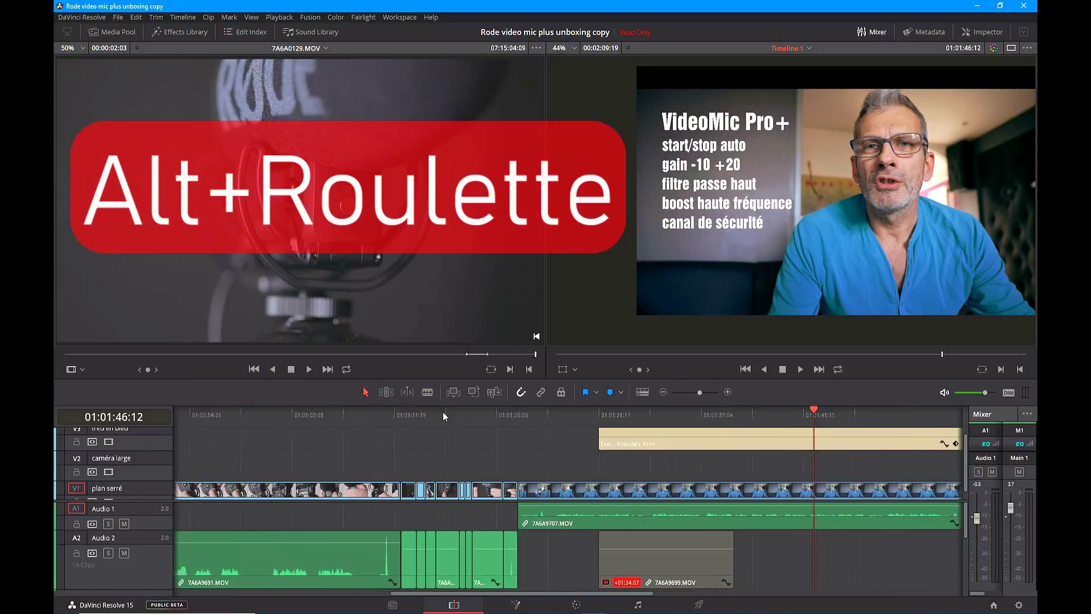
{"action": "scroll", "coordinate": [443, 417], "scroll_direction": "left", "scroll_amount": 8}
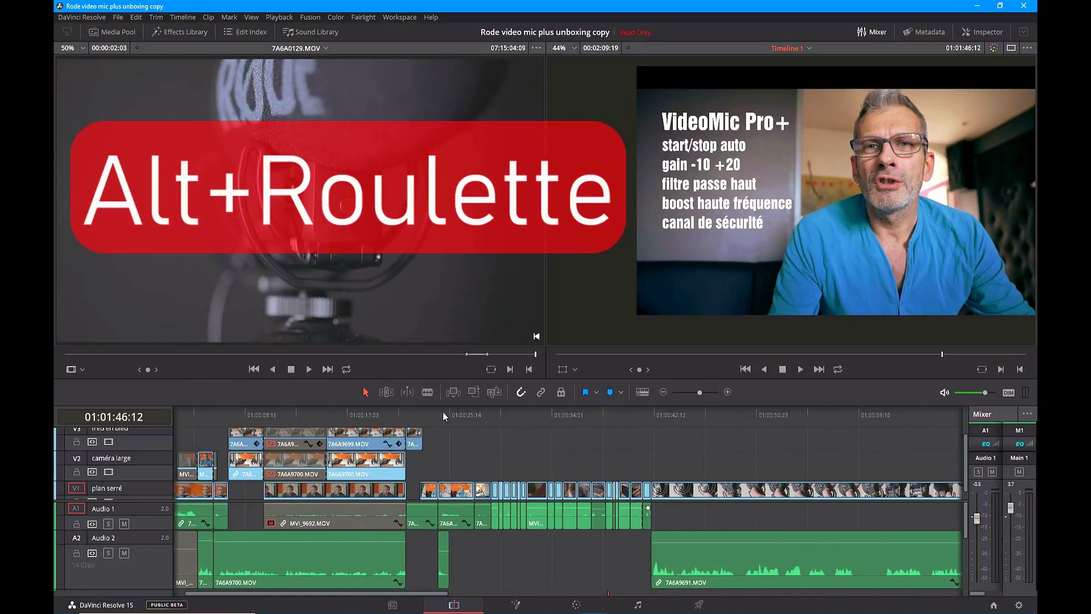
{"action": "scroll", "coordinate": [444, 416], "scroll_direction": "right", "scroll_amount": 15}
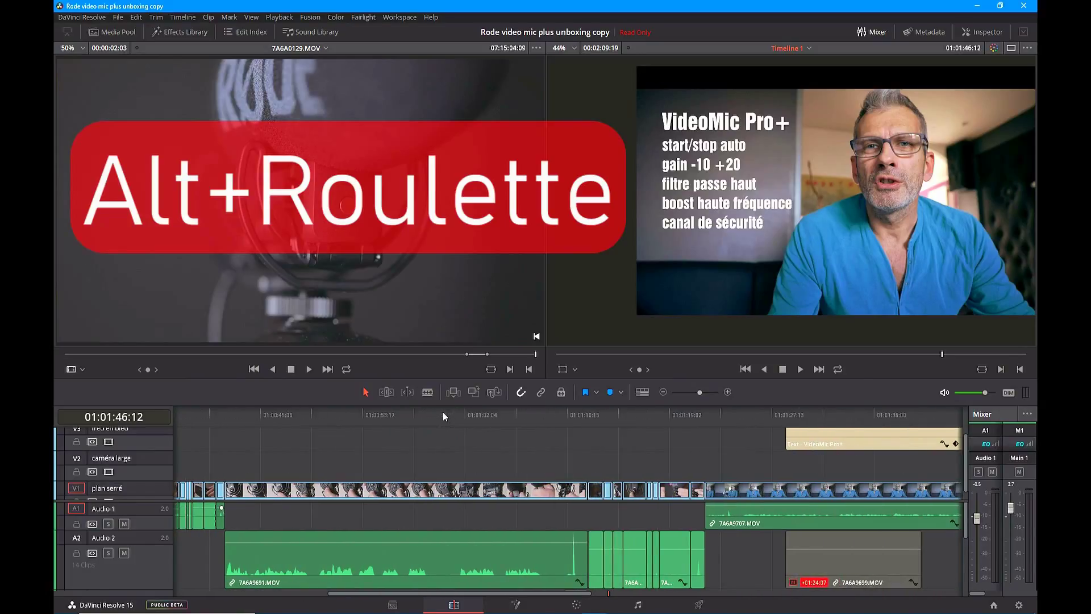
{"action": "scroll", "coordinate": [443, 417], "scroll_direction": "right", "scroll_amount": 6}
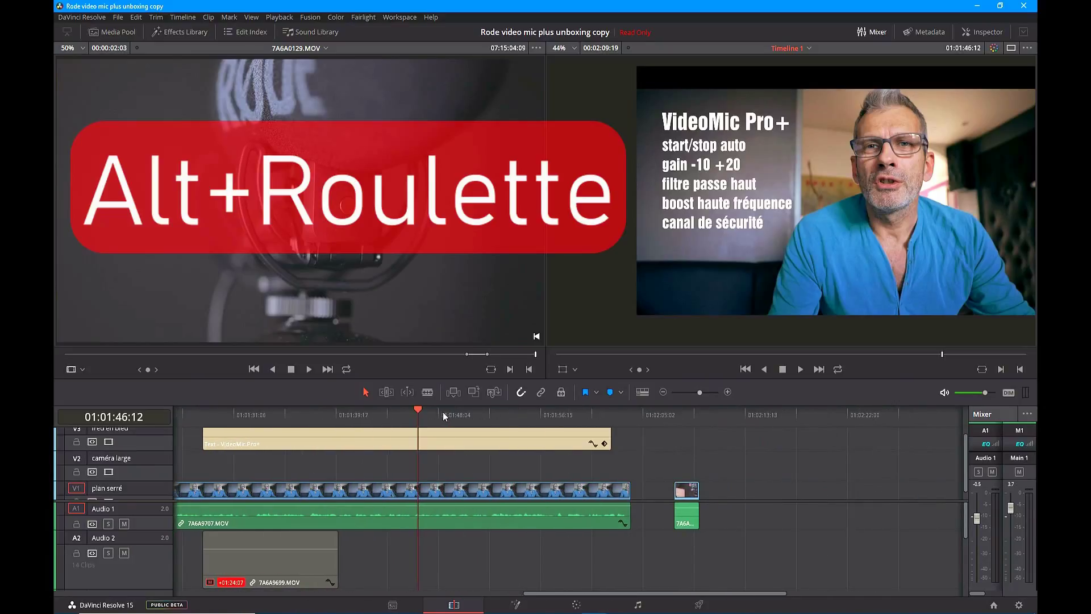
{"action": "scroll", "coordinate": [444, 416], "scroll_direction": "left", "scroll_amount": 7}
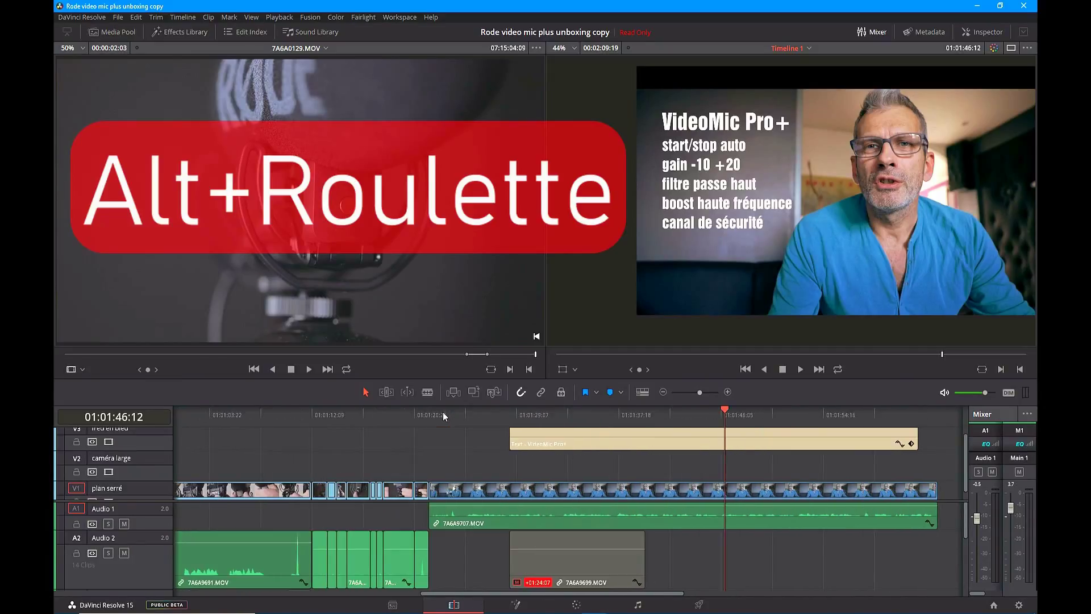
{"action": "scroll", "coordinate": [444, 416], "scroll_direction": "right", "scroll_amount": 4}
{"action": "scroll", "coordinate": [443, 416], "scroll_direction": "down", "scroll_amount": 2, "text": "alt"}
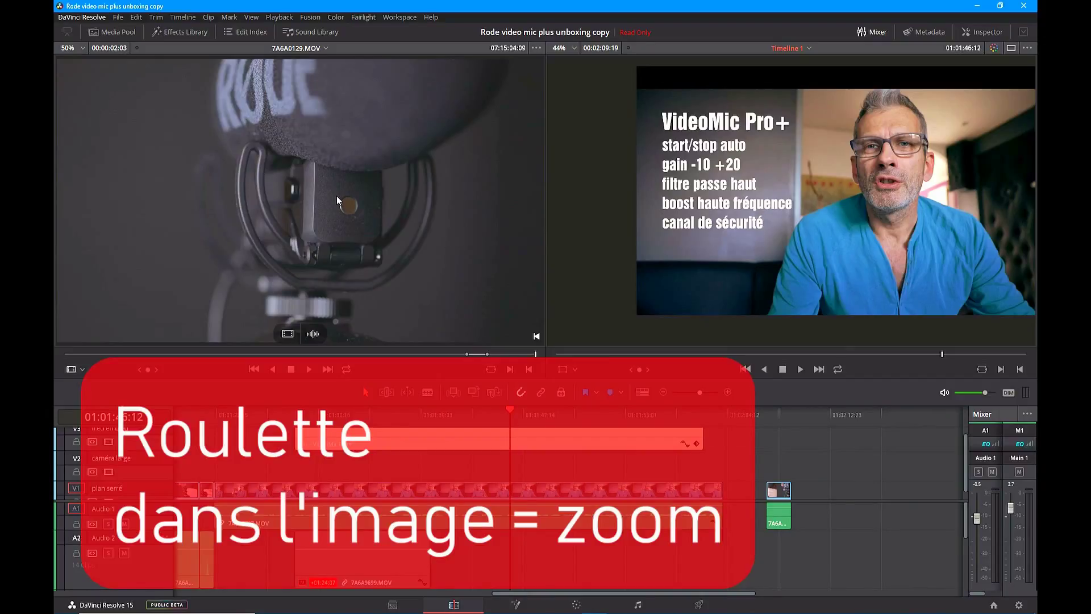
Step: Enlarge the microphone image in the source viewer to inspect its back, and reduce it to 63%
{"action": "scroll", "coordinate": [336, 195], "scroll_direction": "up", "scroll_amount": 5}
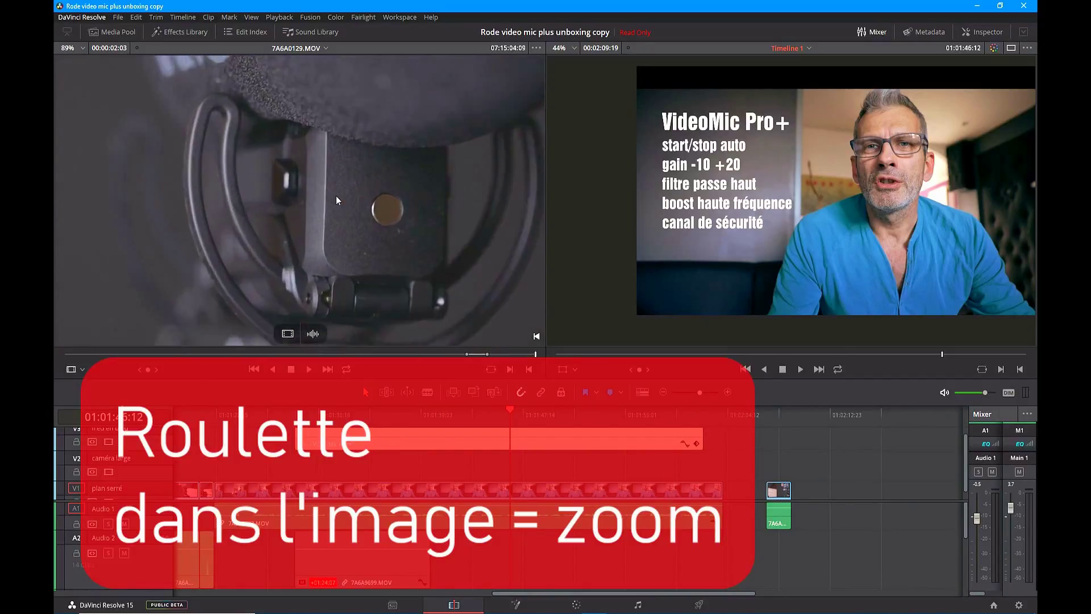
{"action": "scroll", "coordinate": [337, 196], "scroll_direction": "down", "scroll_amount": 1}
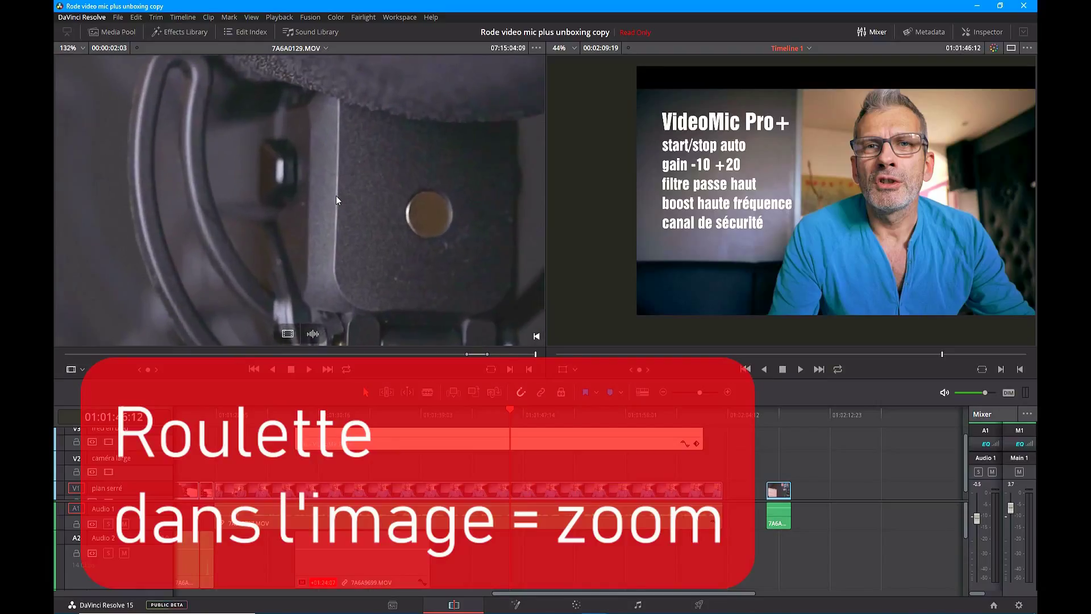
{"action": "scroll", "coordinate": [336, 195], "scroll_direction": "down", "scroll_amount": 3}
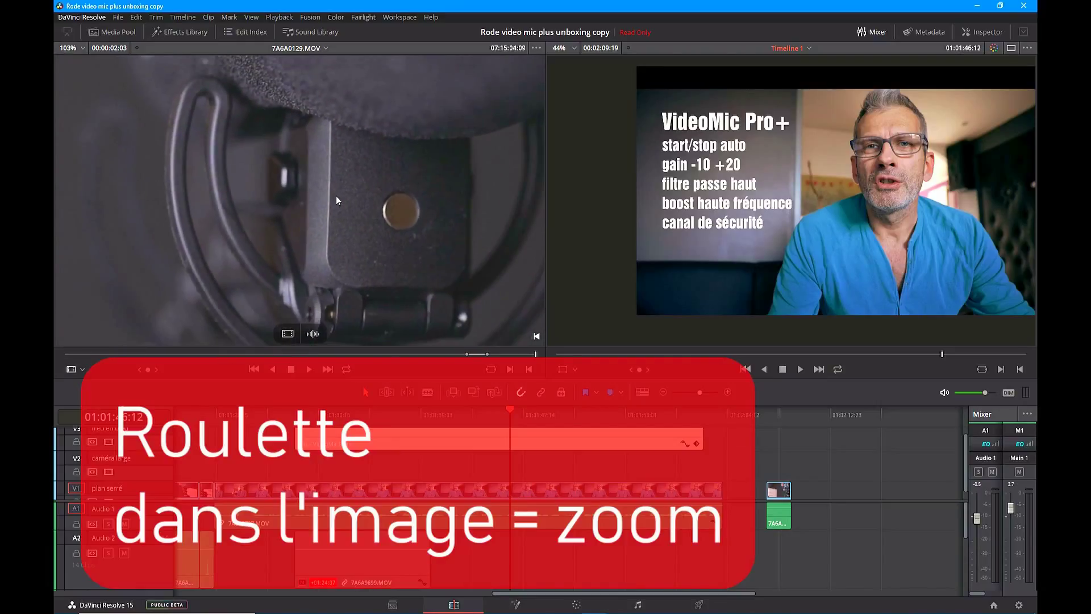
{"action": "scroll", "coordinate": [336, 196], "scroll_direction": "down", "scroll_amount": 5}
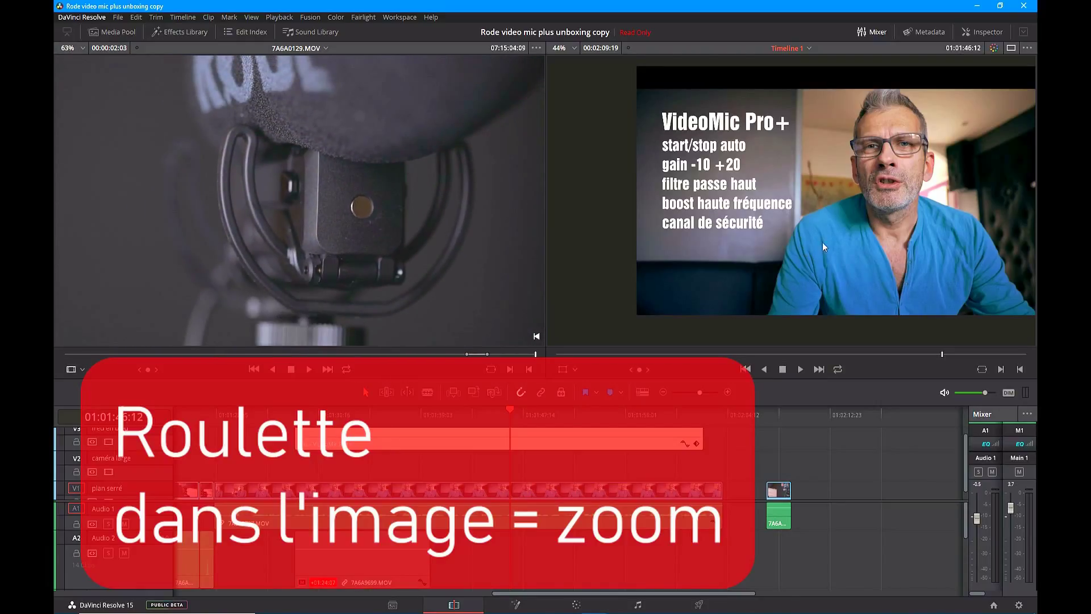
Step: Enlarge the image in the timeline viewer and settle its magnification at 61%
{"action": "scroll", "coordinate": [902, 174], "scroll_direction": "up", "scroll_amount": 3}
{"action": "scroll", "coordinate": [903, 174], "scroll_direction": "up", "scroll_amount": 1}
{"action": "scroll", "coordinate": [902, 174], "scroll_direction": "down", "scroll_amount": 1}
{"action": "scroll", "coordinate": [902, 173], "scroll_direction": "up", "scroll_amount": 1}
{"action": "scroll", "coordinate": [903, 174], "scroll_direction": "down", "scroll_amount": 2}
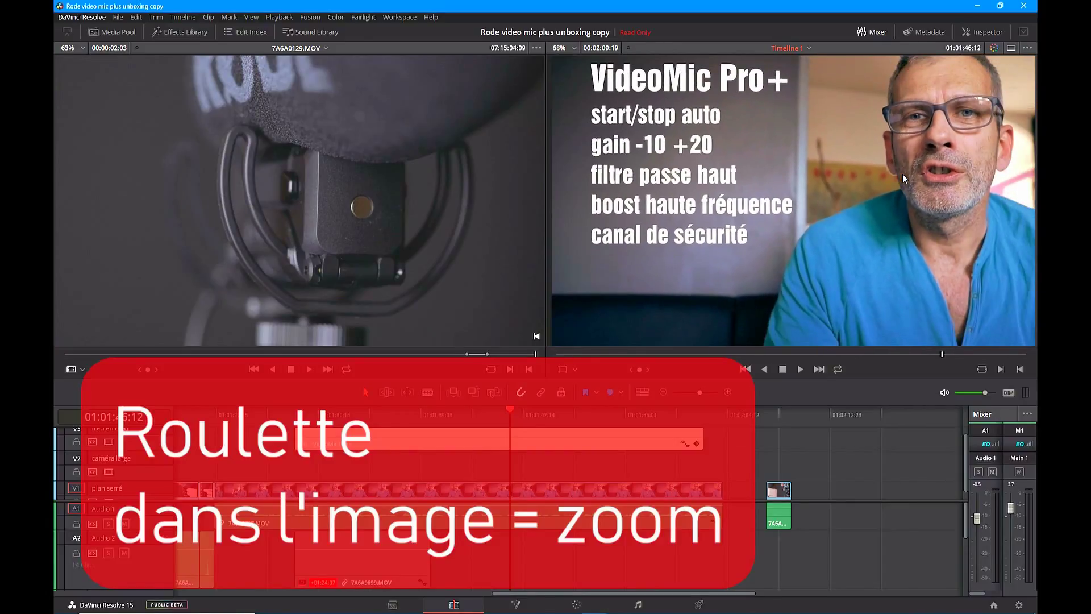
{"action": "scroll", "coordinate": [899, 183], "scroll_direction": "down", "scroll_amount": 1}
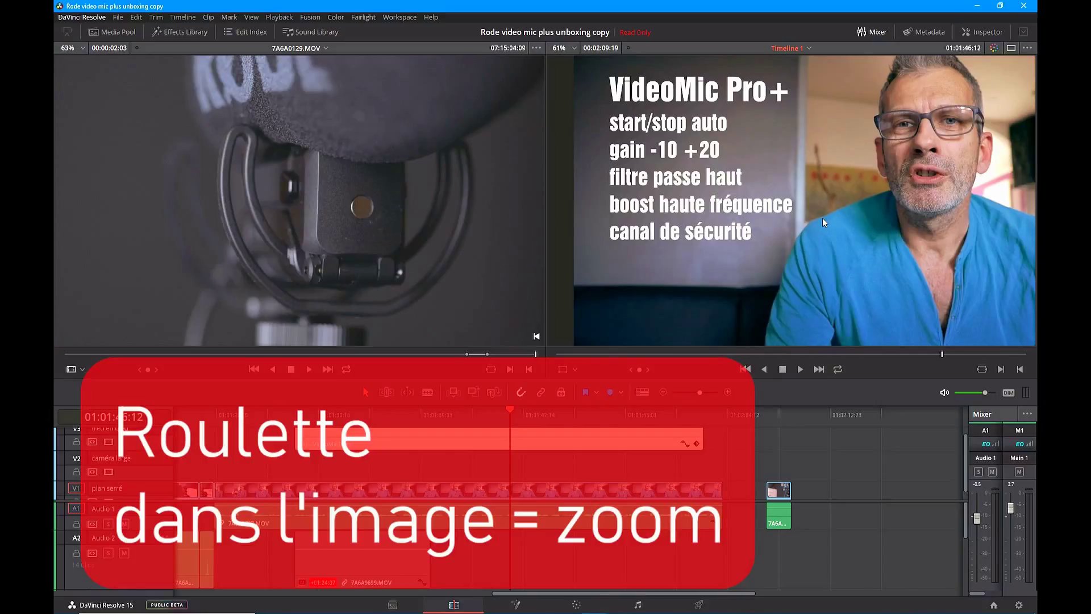
Step: Pan the timeline viewer's image and magnify the presenter's face to 134%
{"action": "left_click_drag", "start_coordinate": [823, 217], "coordinate": [582, 291]}
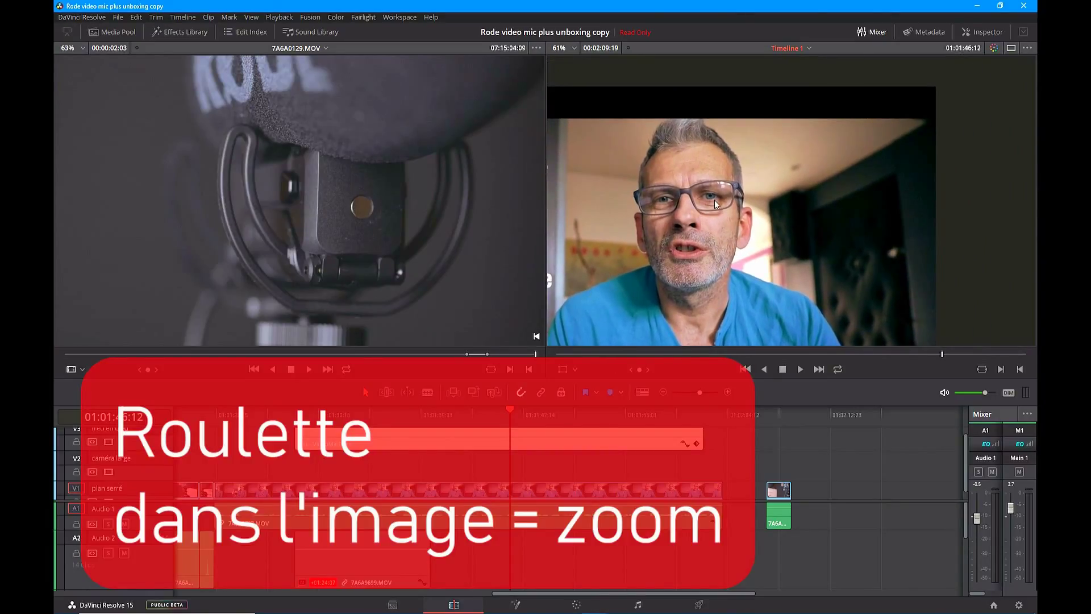
{"action": "scroll", "coordinate": [714, 200], "scroll_direction": "up", "scroll_amount": 3}
{"action": "scroll", "coordinate": [714, 198], "scroll_direction": "up", "scroll_amount": 2}
{"action": "left_click_drag", "start_coordinate": [648, 214], "coordinate": [868, 176]}
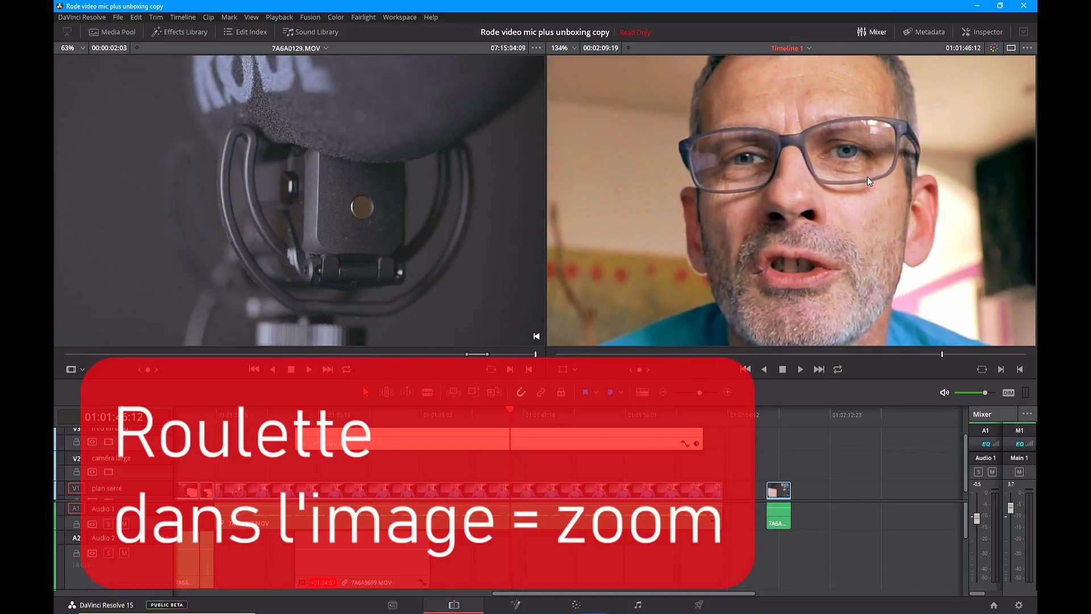
Step: Bring the whole frame back into the timeline viewer, recentre it and display it full screen
{"action": "scroll", "coordinate": [789, 183], "scroll_direction": "down", "scroll_amount": 2}
{"action": "scroll", "coordinate": [789, 183], "scroll_direction": "down", "scroll_amount": 7}
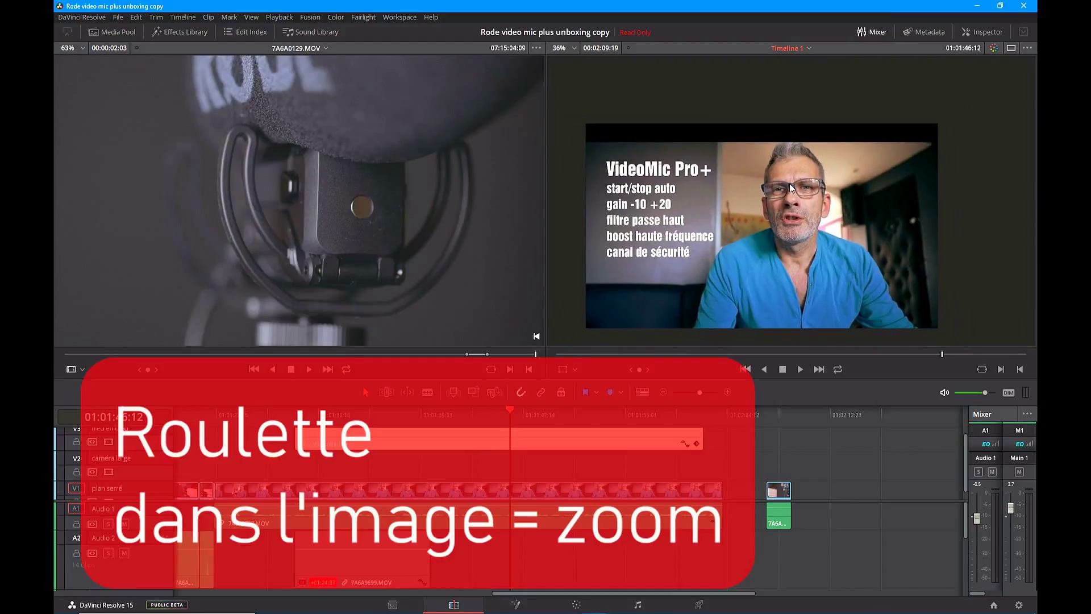
{"action": "left_click_drag", "start_coordinate": [775, 215], "coordinate": [799, 188]}
{"action": "scroll", "coordinate": [799, 189], "scroll_direction": "up", "scroll_amount": 1}
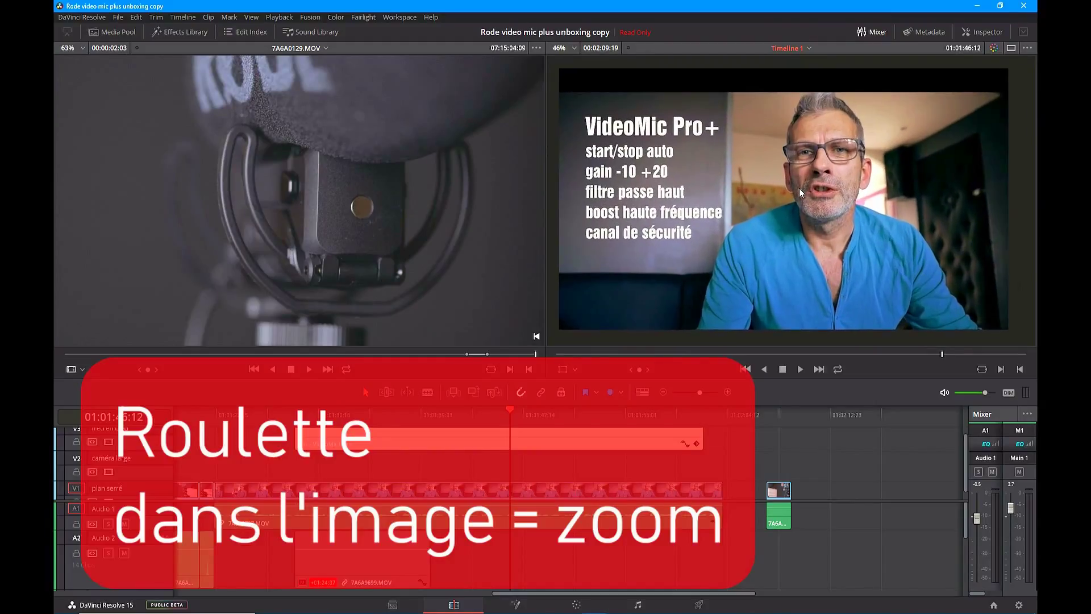
{"action": "scroll", "coordinate": [799, 188], "scroll_direction": "up", "scroll_amount": 1}
{"action": "key", "text": "ctrl+f"}
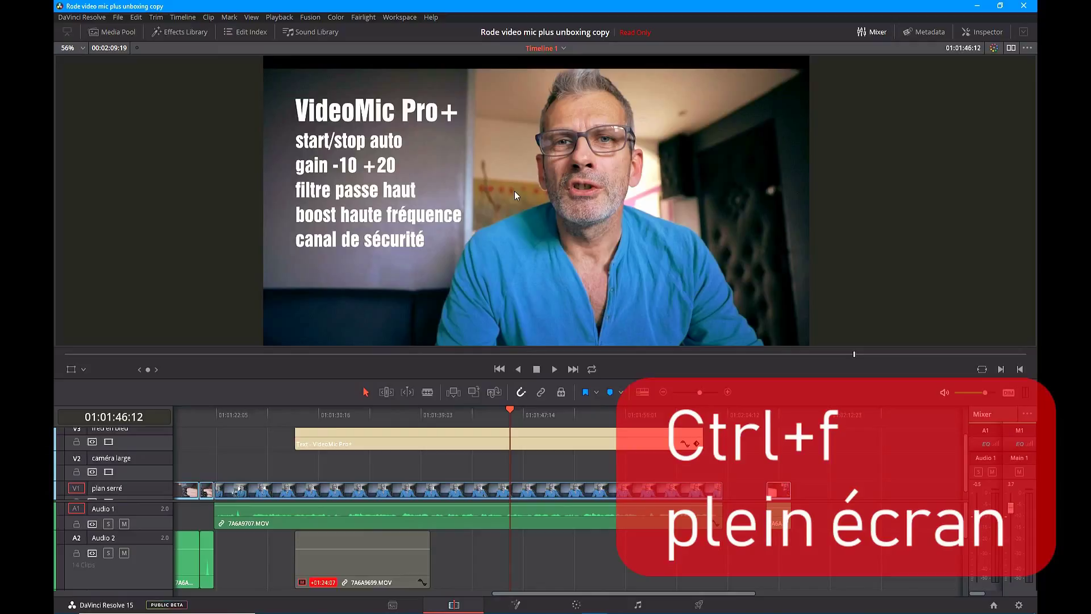
Step: Show the timeline viewer full screen, play a short passage there, pause it and return to the editing layout
{"action": "key", "text": "ctrl+f"}
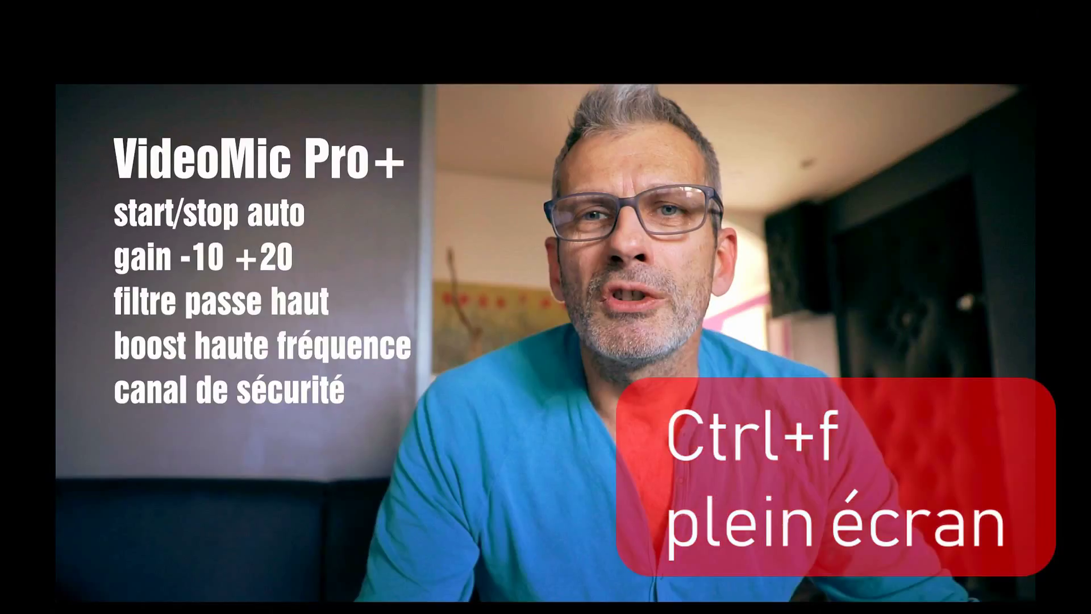
{"action": "mouse_move", "coordinate": [526, 216]}
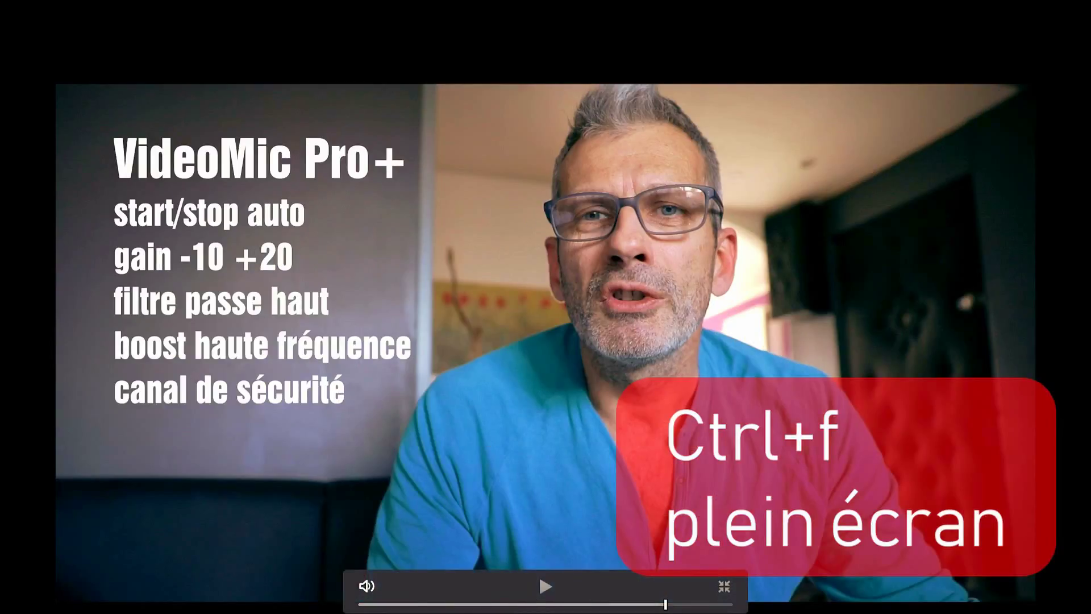
{"action": "left_click", "coordinate": [544, 585]}
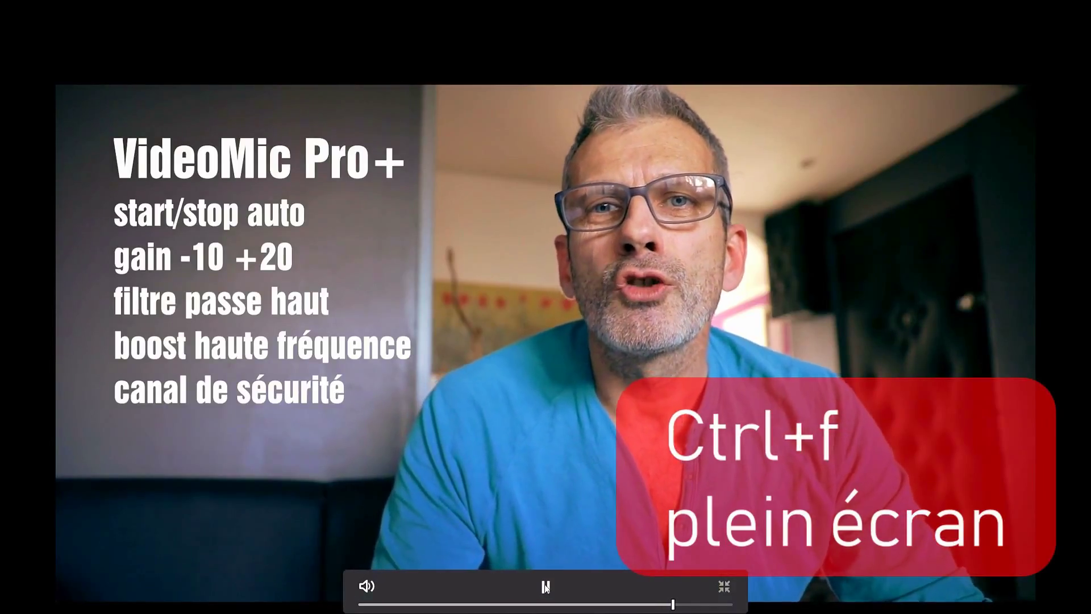
{"action": "left_click", "coordinate": [545, 586]}
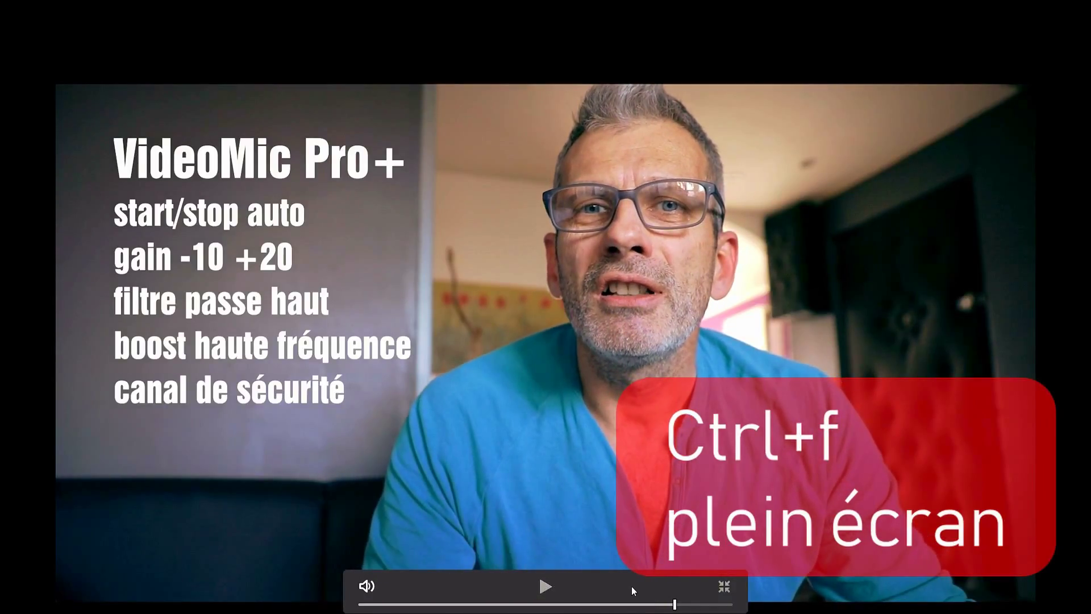
{"action": "left_click", "coordinate": [725, 587]}
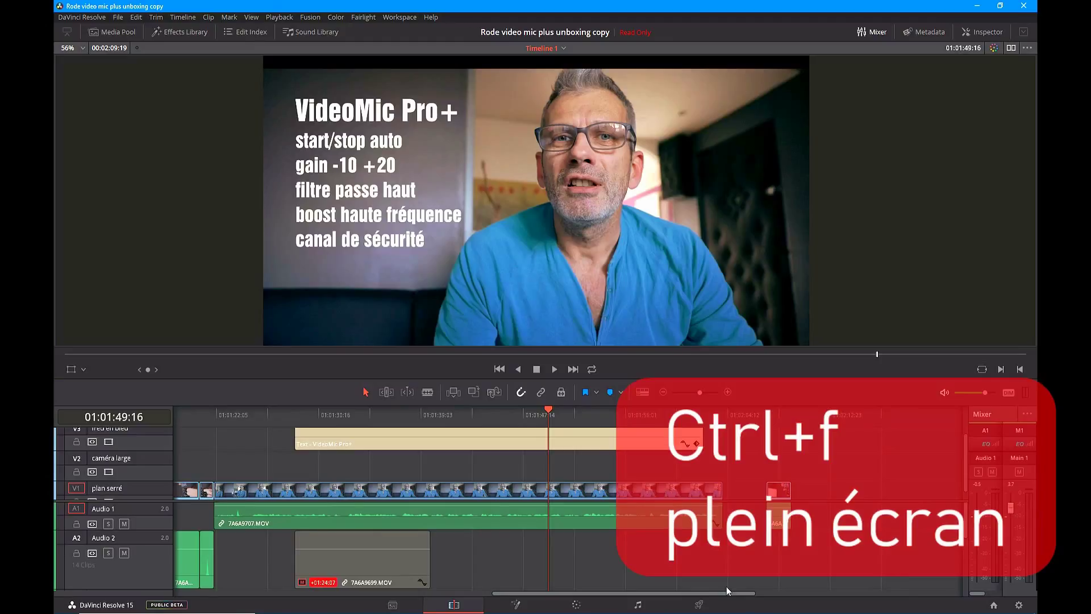
Step: Toggle the full-screen view of the timeline image on and off once more
{"action": "key", "text": "ctrl+f"}
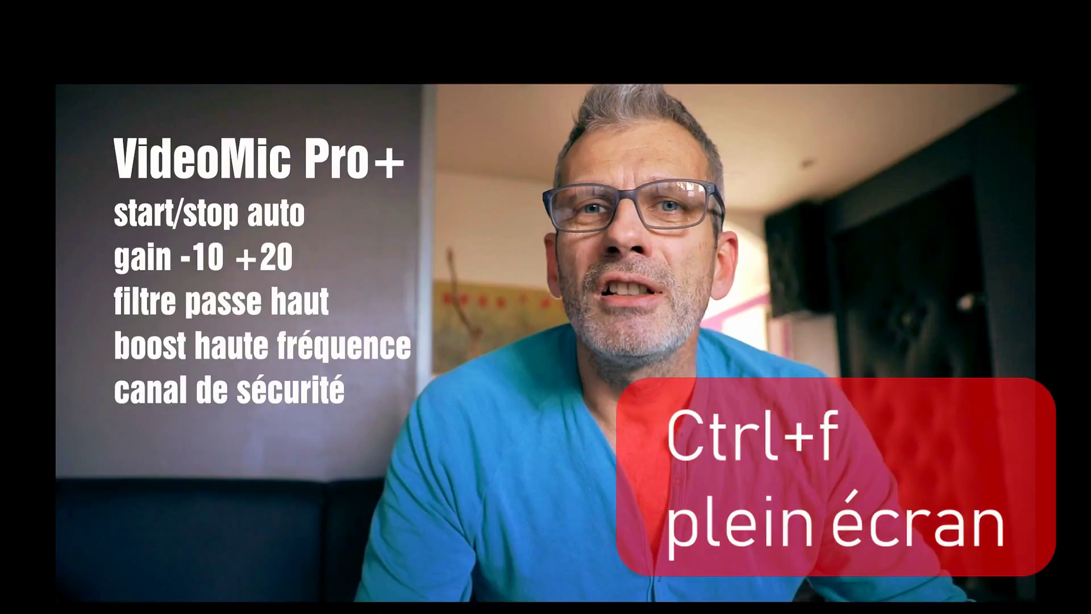
{"action": "mouse_move", "coordinate": [720, 523]}
{"action": "key", "text": "ctrl+f"}
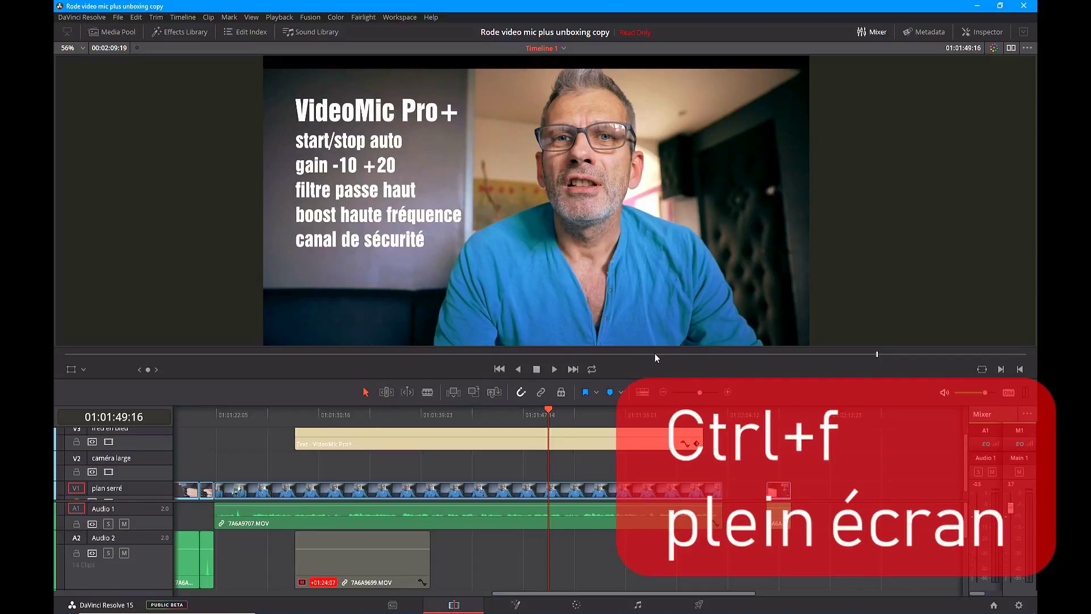
Step: Cut the plan serré clip at 01:01:44:11 with the Blade tool, restore the selection tool and undo the cut
{"action": "mouse_move", "coordinate": [481, 410]}
{"action": "left_mouse_down"}
{"action": "mouse_move", "coordinate": [597, 416]}
{"action": "mouse_move", "coordinate": [469, 438]}
{"action": "left_mouse_up"}
{"action": "left_click", "coordinate": [504, 498]}
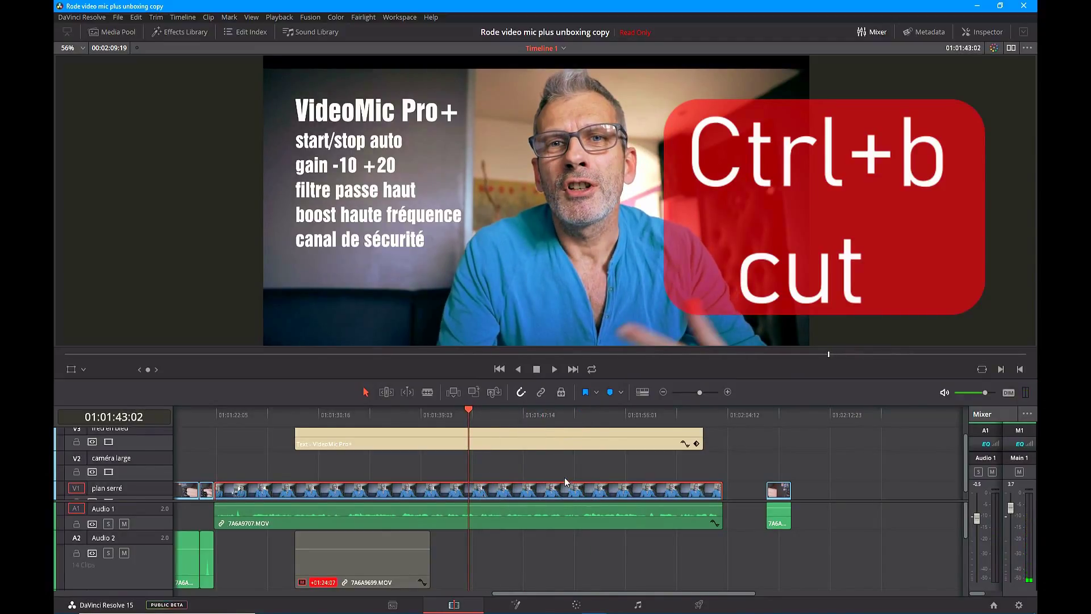
{"action": "scroll", "coordinate": [573, 484], "scroll_direction": "up", "scroll_amount": 5}
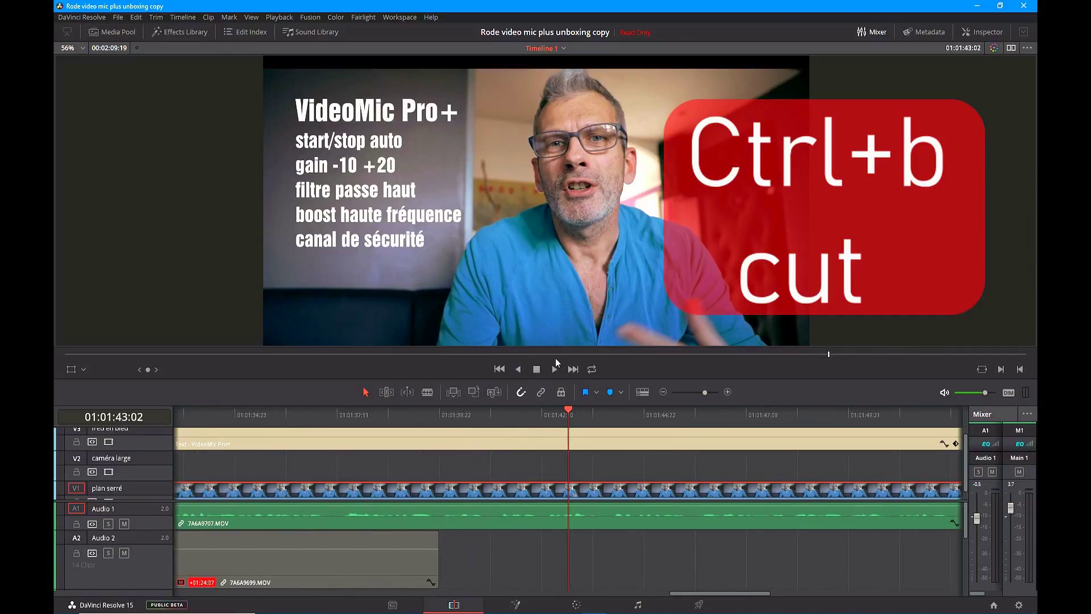
{"action": "left_click", "coordinate": [554, 369]}
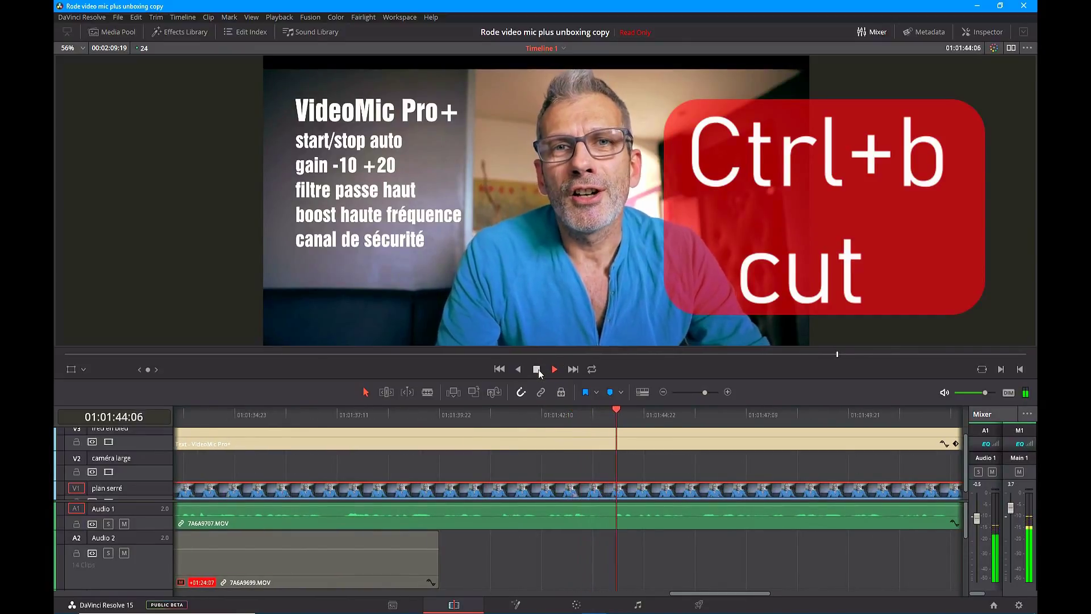
{"action": "left_click", "coordinate": [427, 392]}
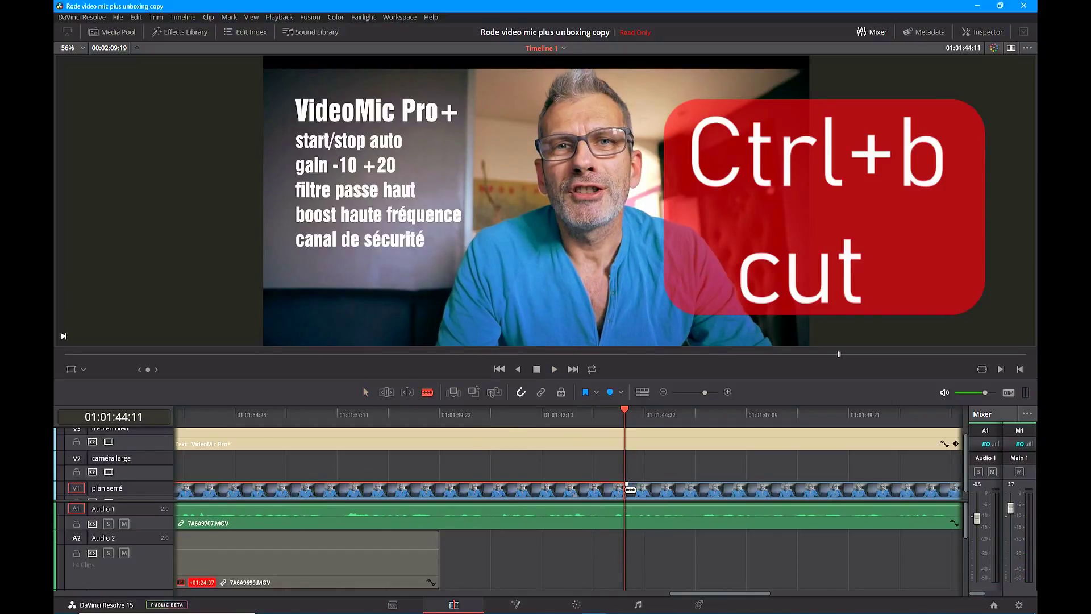
{"action": "left_click", "coordinate": [641, 487]}
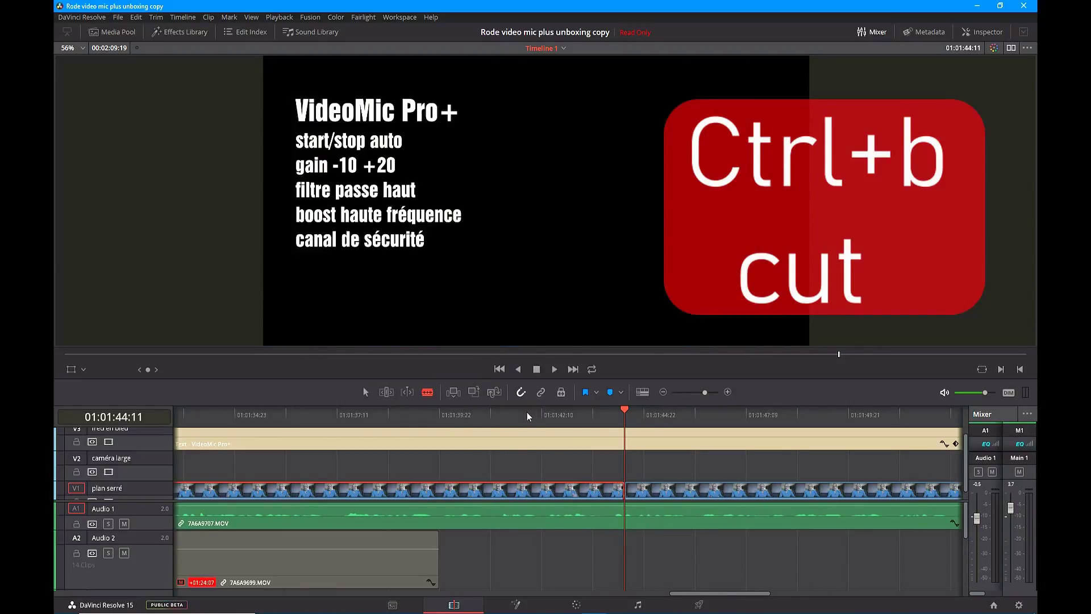
{"action": "left_click", "coordinate": [365, 392]}
{"action": "key", "text": "ctrl+z"}
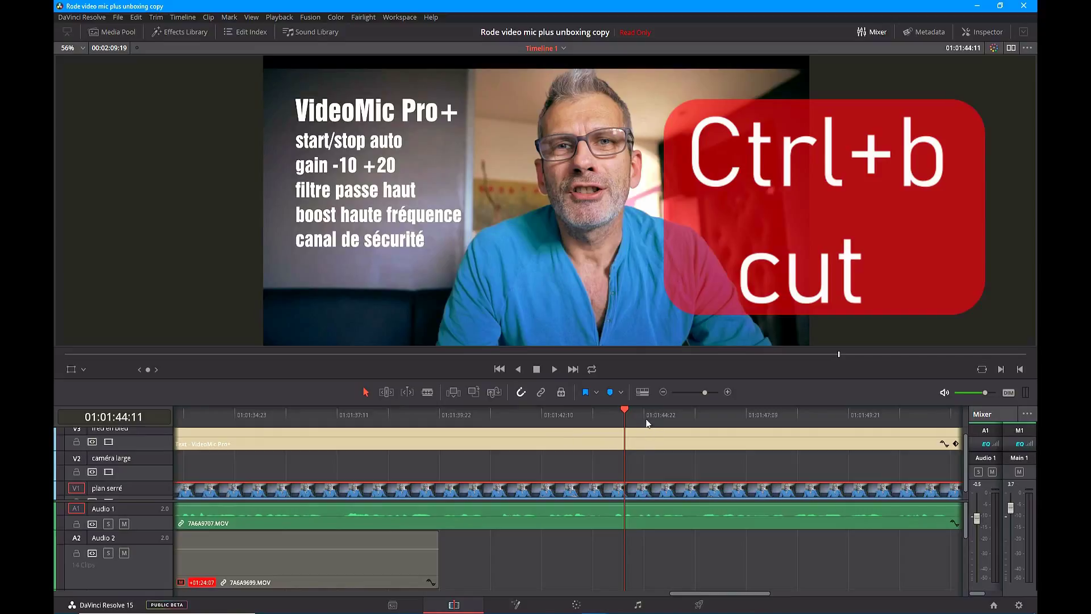
Step: Bring the playhead to 01:01:45:14 and split the selected plan serré video clip there
{"action": "left_click_drag", "start_coordinate": [629, 409], "coordinate": [635, 448]}
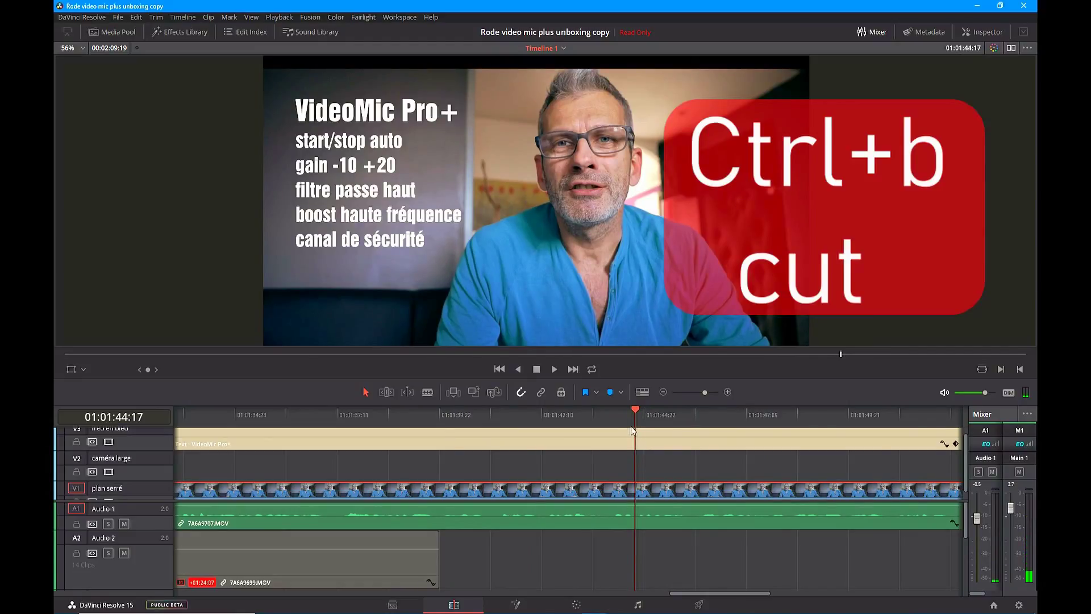
{"action": "left_click", "coordinate": [556, 369]}
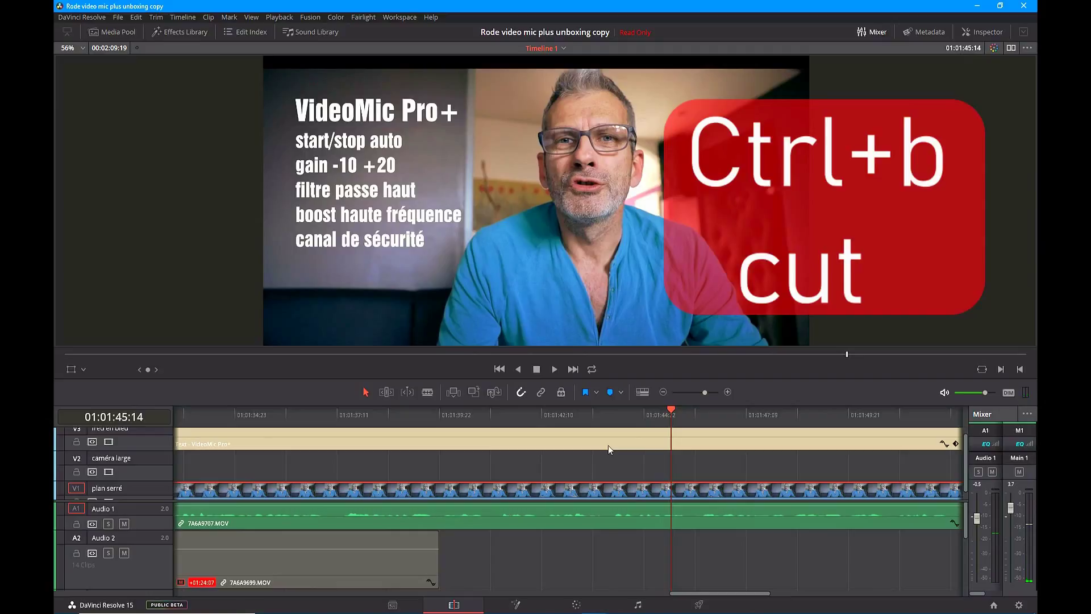
{"action": "key", "text": "ctrl+b"}
Step: Select the 7A6A9707.MOV audio clip on Audio 1 and split only that clip at 01:01:43:01
{"action": "left_click", "coordinate": [555, 523]}
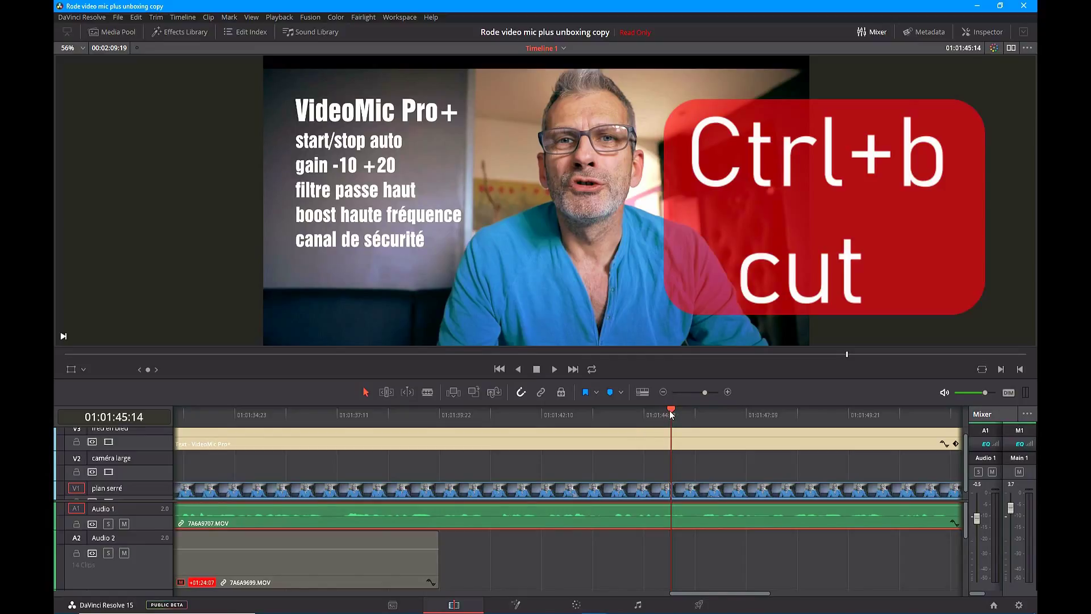
{"action": "left_click_drag", "start_coordinate": [669, 410], "coordinate": [567, 410]}
{"action": "key", "text": "ctrl+b"}
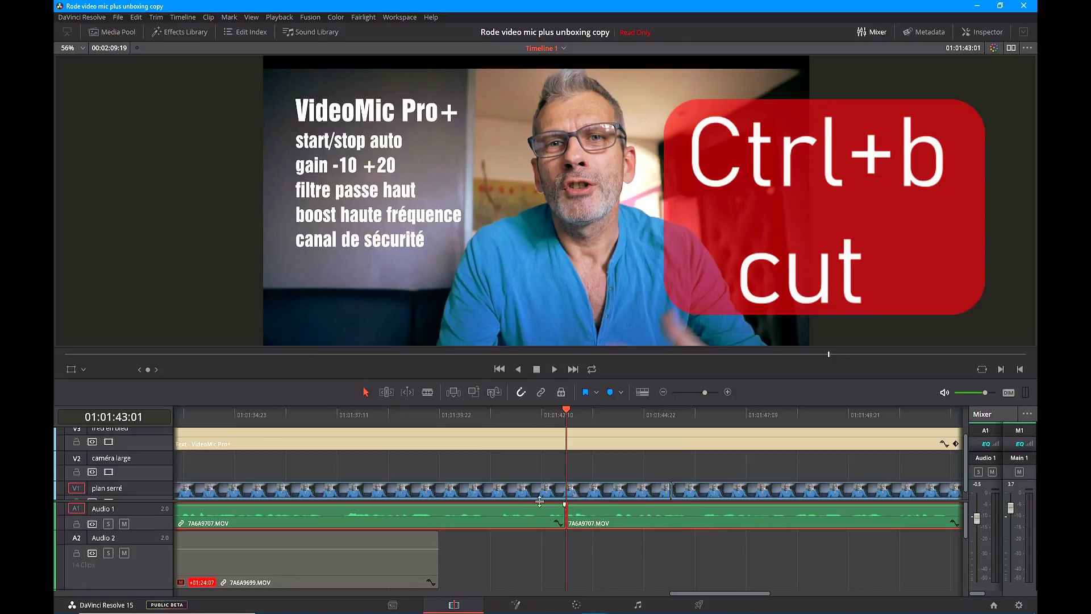
Step: Turn on linked selection and split the plan serré clip together with its linked audio at 01:01:41:04
{"action": "left_click", "coordinate": [592, 437]}
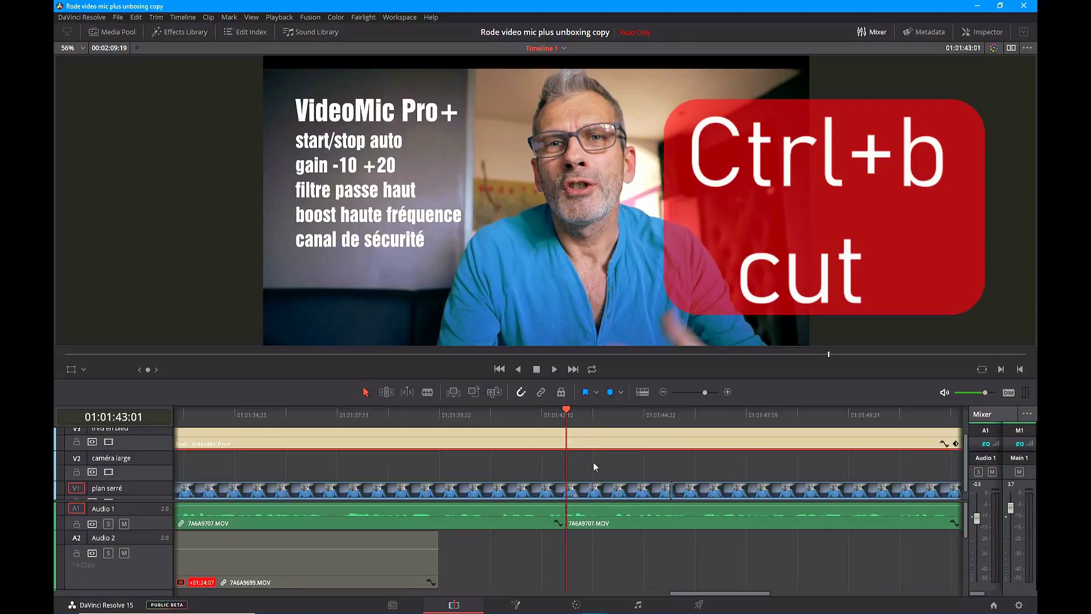
{"action": "left_click_drag", "start_coordinate": [565, 418], "coordinate": [488, 434]}
{"action": "left_click", "coordinate": [504, 492]}
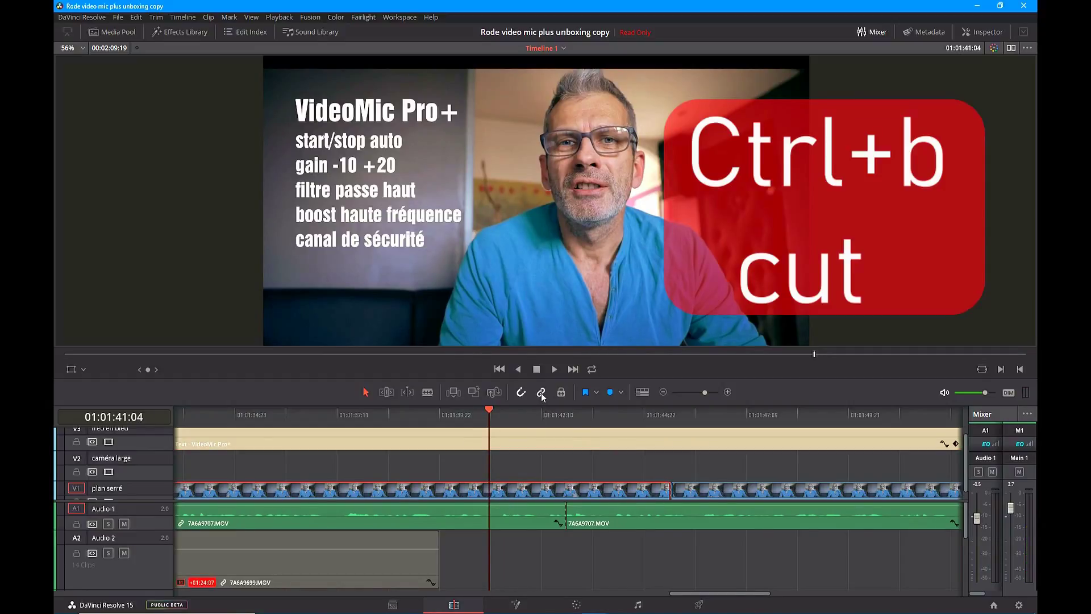
{"action": "left_click", "coordinate": [517, 493]}
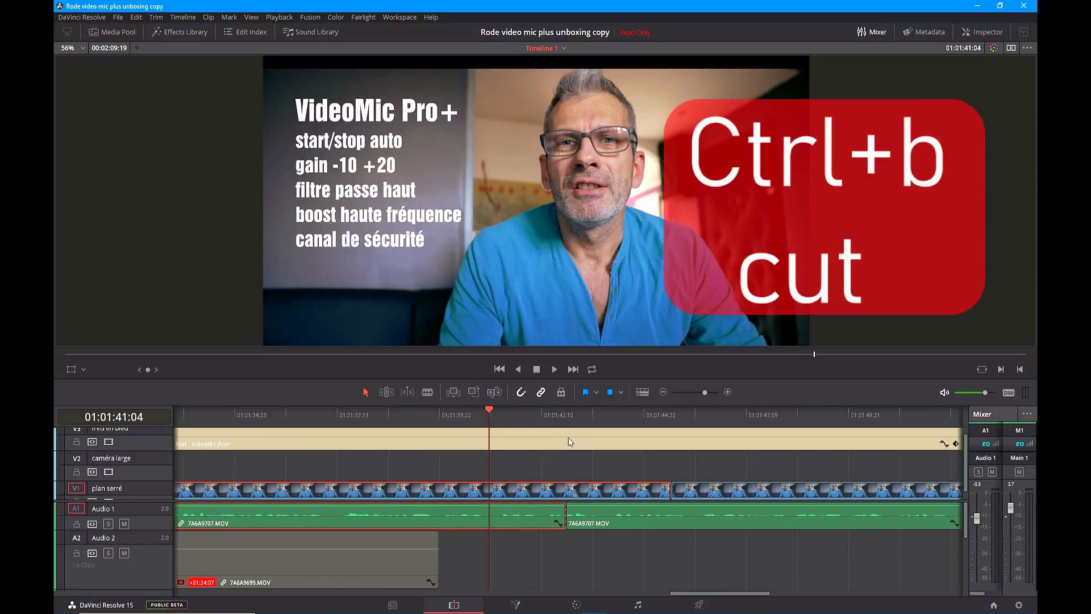
{"action": "key", "text": "ctrl+b"}
Step: Select the title, the last plan serré segment and the last Audio 1 segment, and split them together further along the timeline
{"action": "left_click_drag", "start_coordinate": [720, 547], "coordinate": [724, 435]}
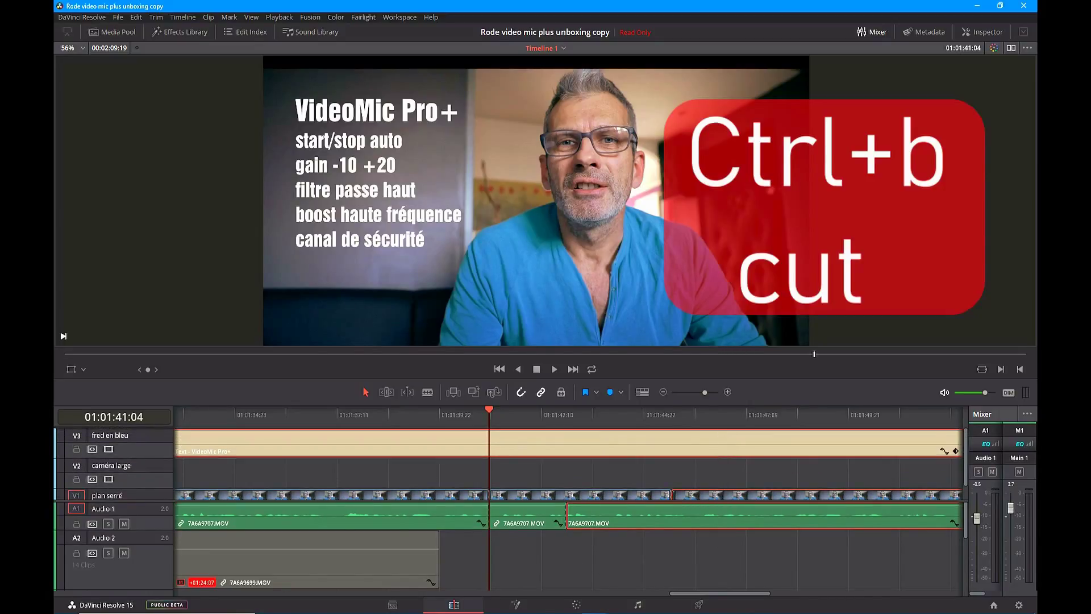
{"action": "left_click_drag", "start_coordinate": [493, 408], "coordinate": [758, 427]}
{"action": "key", "text": "ctrl+b"}
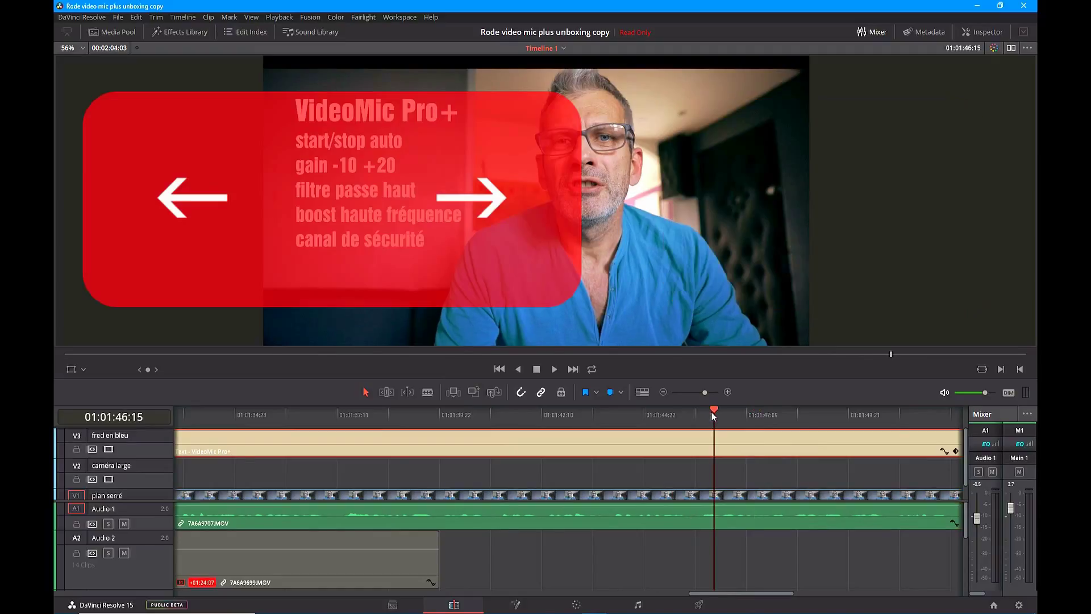
Step: Move the playhead to 01:00:46:23 in the microphone close-up, step forward to 01:00:47:07 and back to 01:00:47:04
{"action": "left_click_drag", "start_coordinate": [712, 411], "coordinate": [417, 462]}
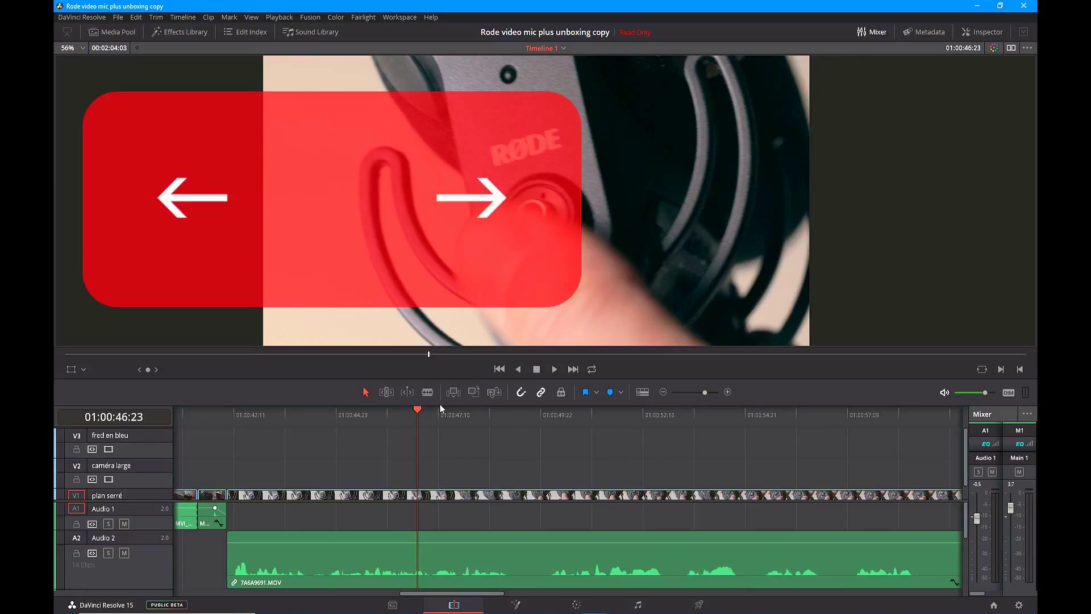
{"action": "key", "text": "space"}
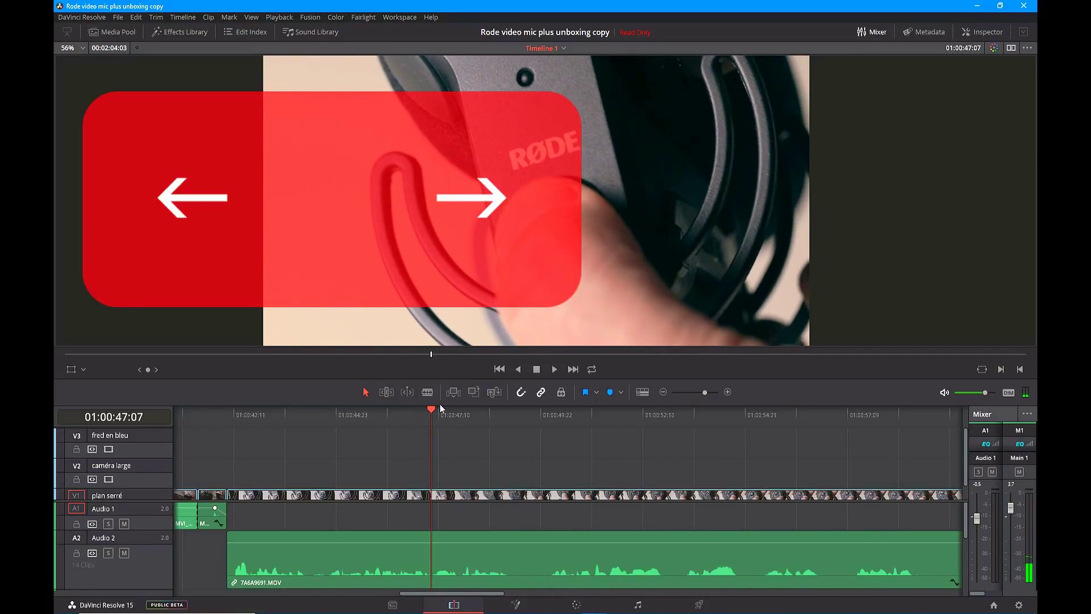
{"action": "key", "text": "j"}
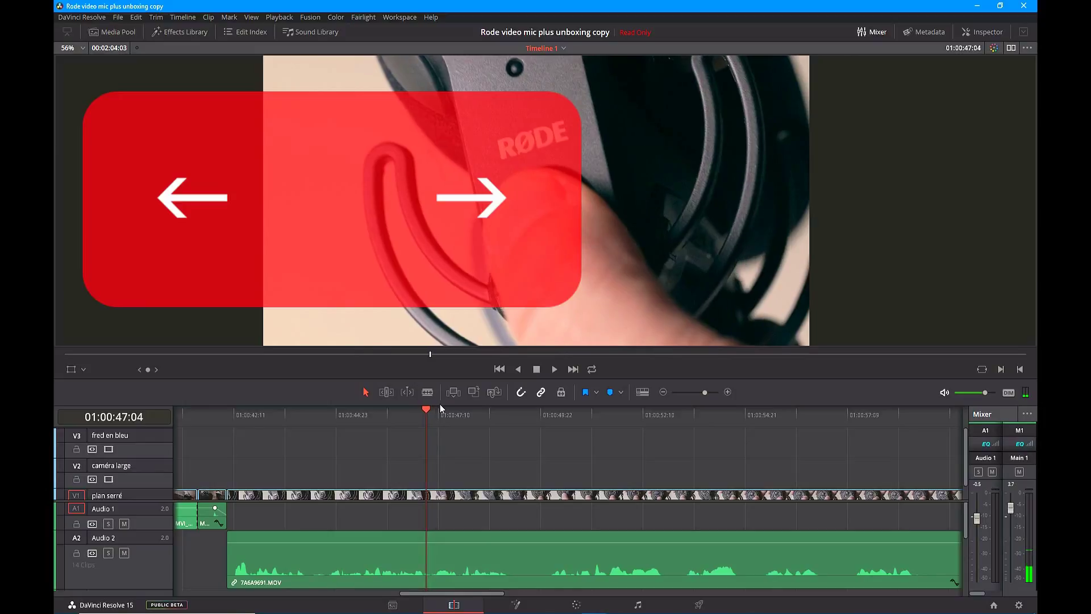
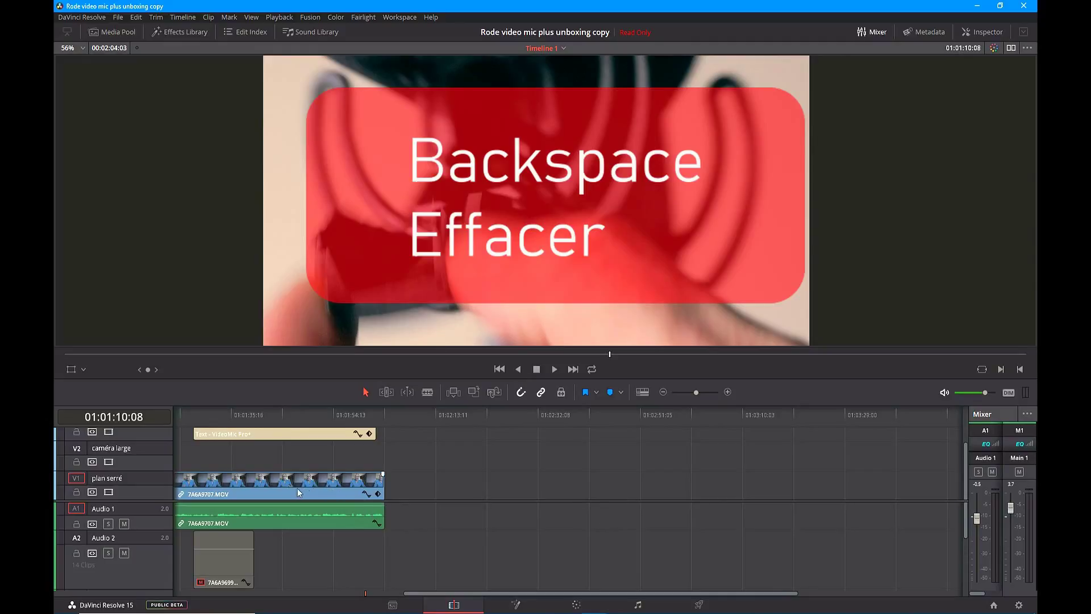
Step: Delete the 7A6A9691.MOV clip and its linked audio from the timeline, leaving a gap
{"action": "left_click_drag", "start_coordinate": [516, 593], "coordinate": [316, 602]}
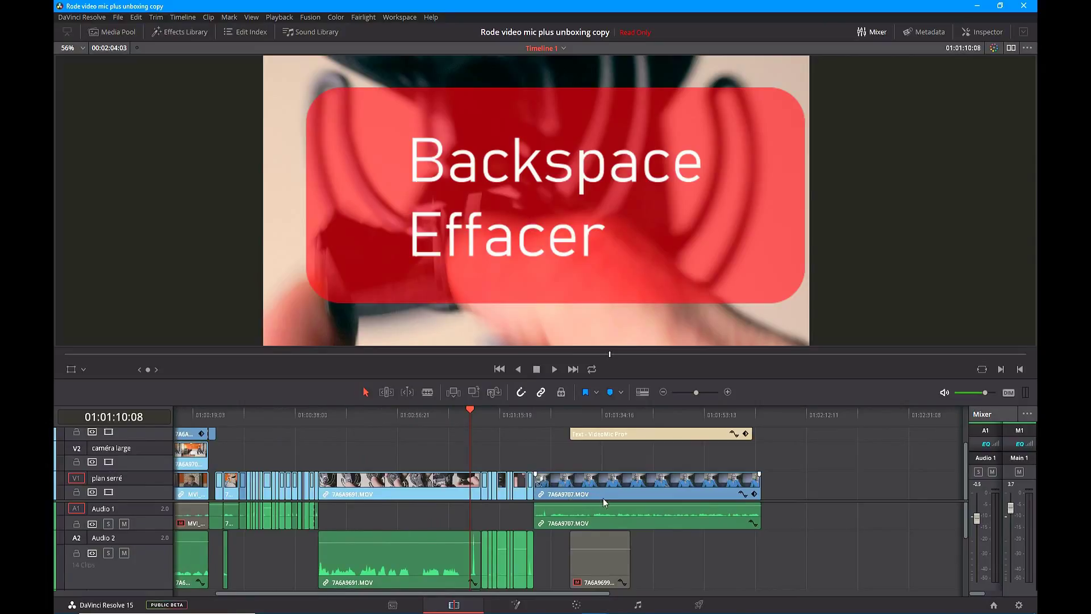
{"action": "left_click", "coordinate": [406, 487]}
{"action": "mouse_move", "coordinate": [594, 613]}
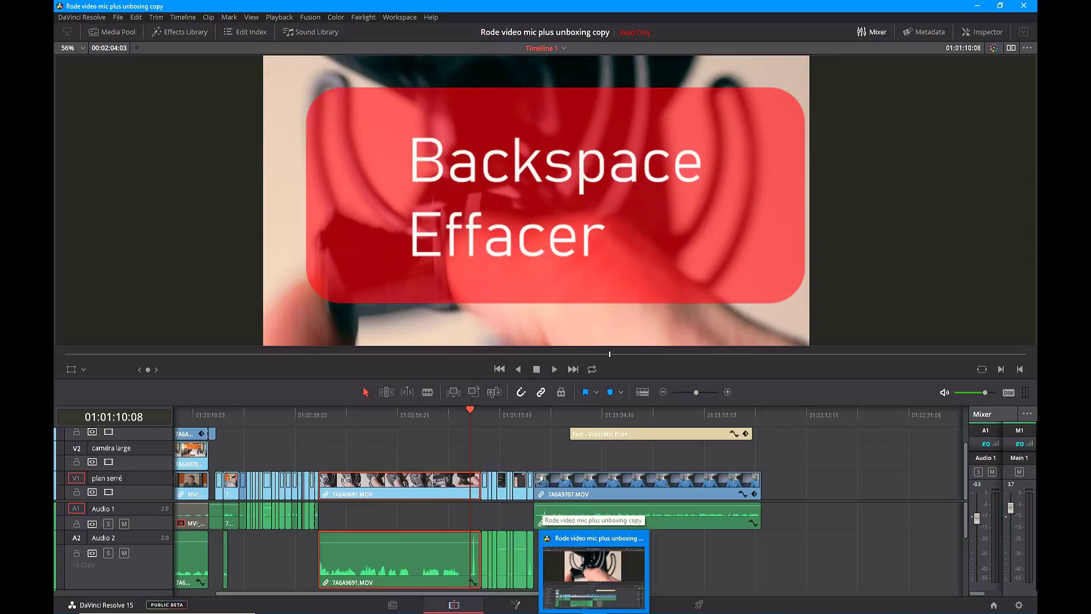
{"action": "key", "text": "BackSpace"}
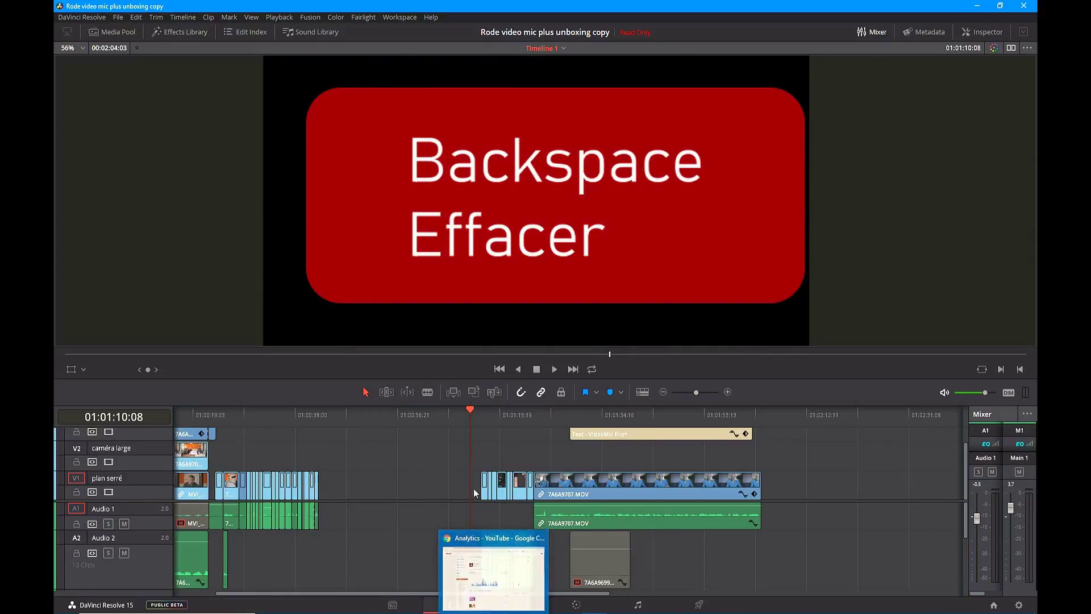
Step: Delete the group of short linked clips just before 7A6A9707.MOV, and undo both clip deletions
{"action": "left_click_drag", "start_coordinate": [481, 447], "coordinate": [520, 545]}
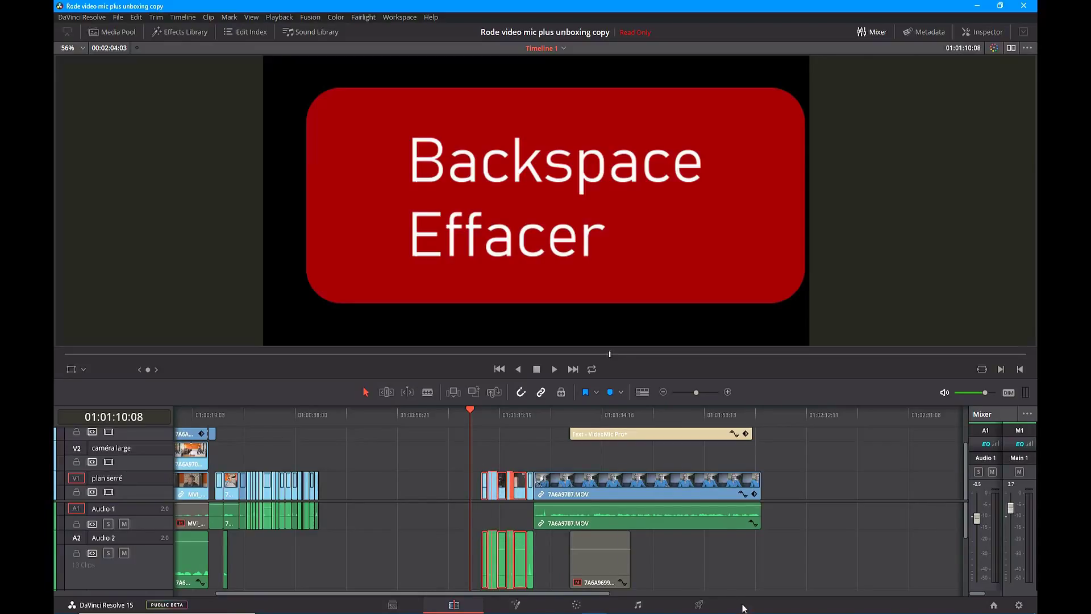
{"action": "key", "text": "BackSpace"}
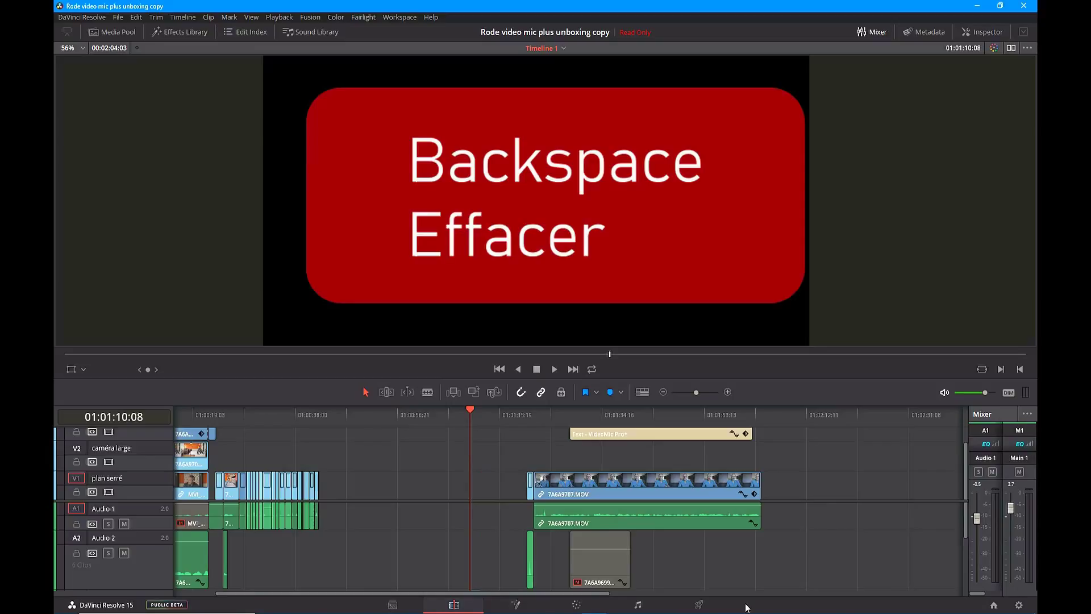
{"action": "key", "text": "ctrl+z"}
{"action": "key", "text": "ctrl+z"}
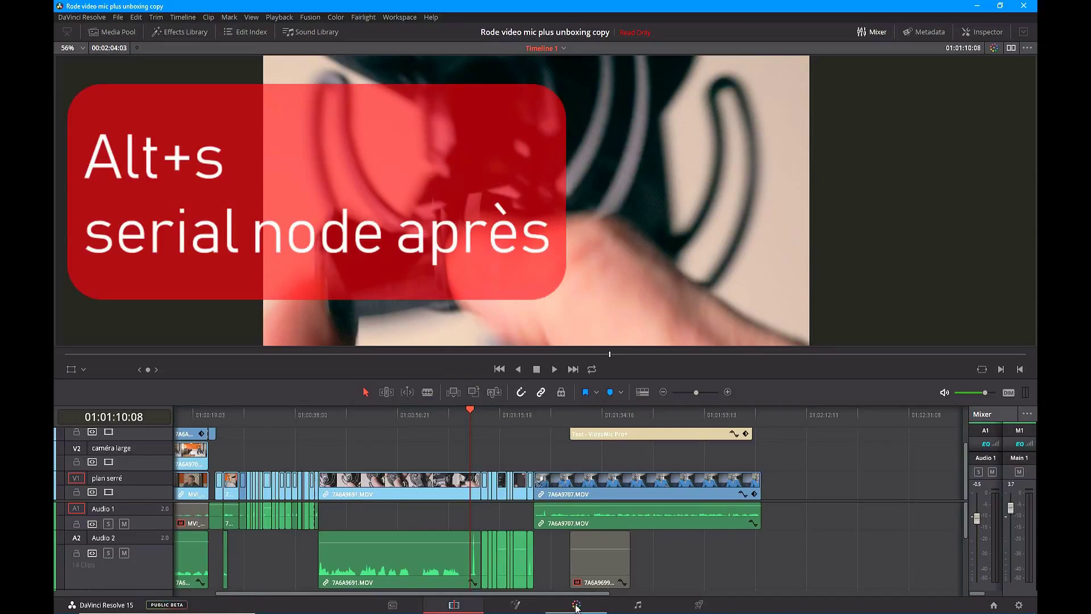
Step: Switch to the Color page and delete nodes 02, 04 and 05 from the current clip's node graph
{"action": "left_click", "coordinate": [576, 606]}
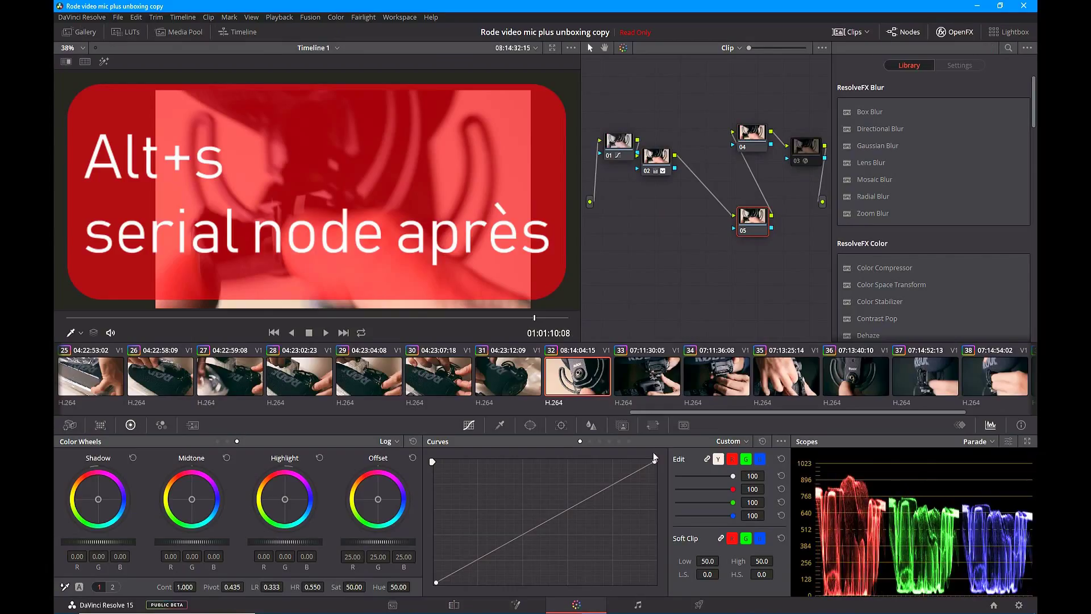
{"action": "left_click_drag", "start_coordinate": [783, 278], "coordinate": [655, 138]}
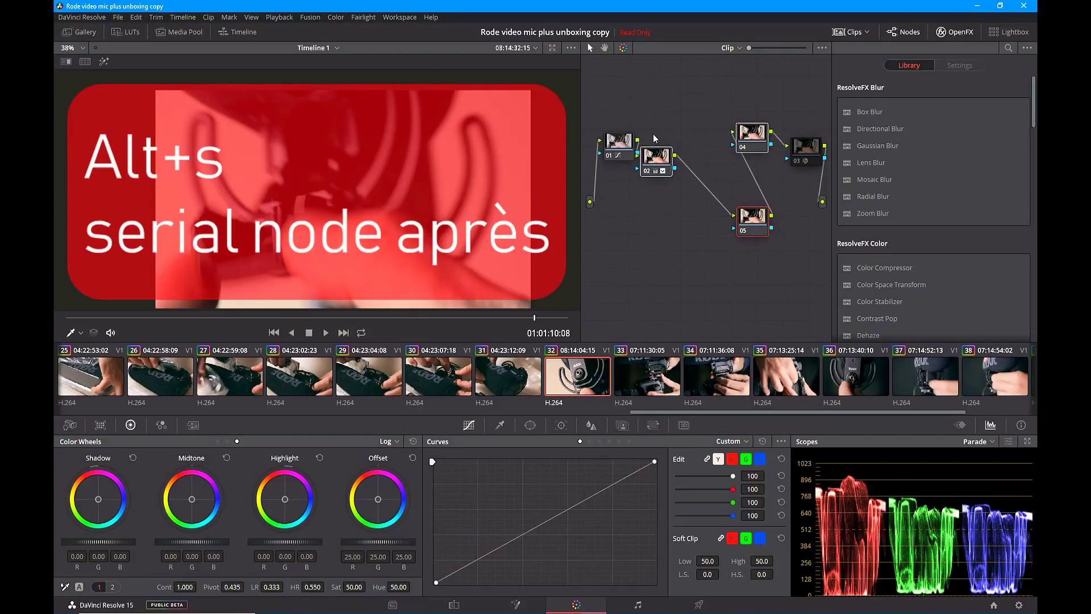
{"action": "key", "text": "Delete"}
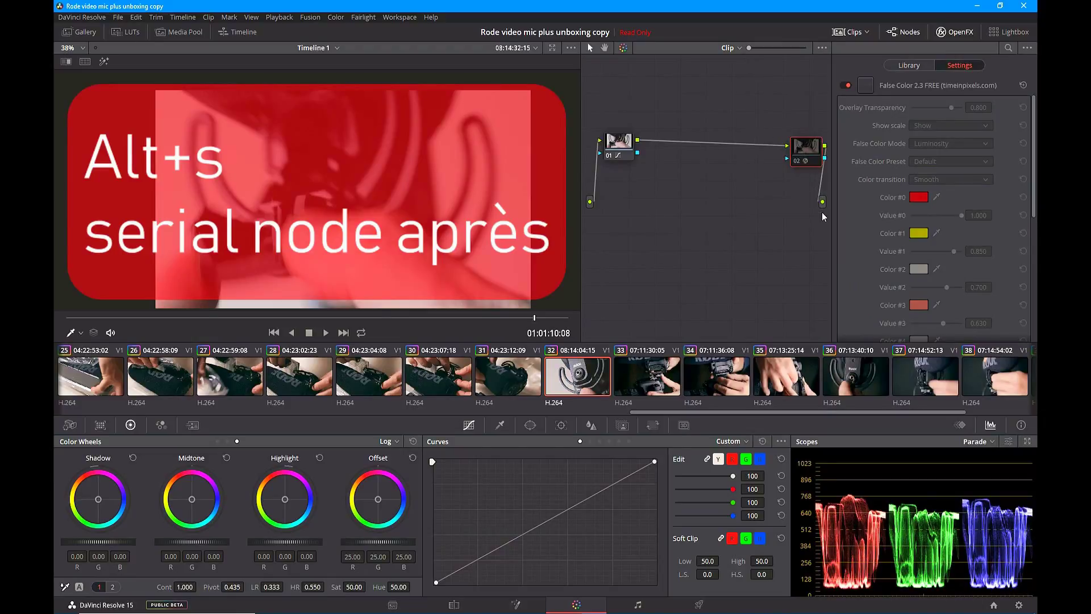
Step: Delete False Color node 02, and add a serial node after node 01, repositioned in the middle of the graph
{"action": "key", "text": "Delete"}
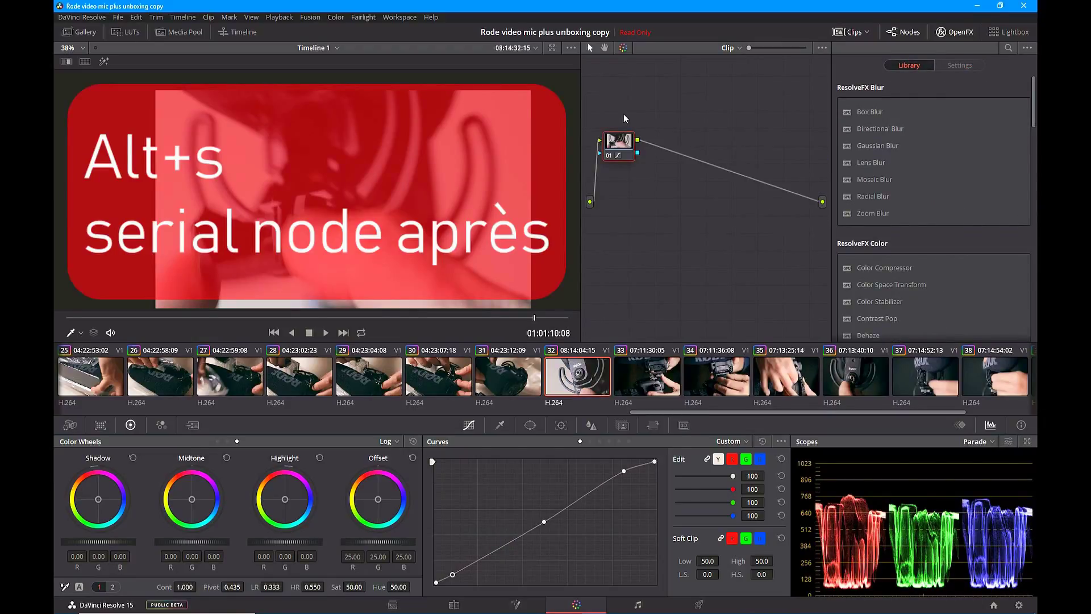
{"action": "left_click_drag", "start_coordinate": [620, 147], "coordinate": [702, 191]}
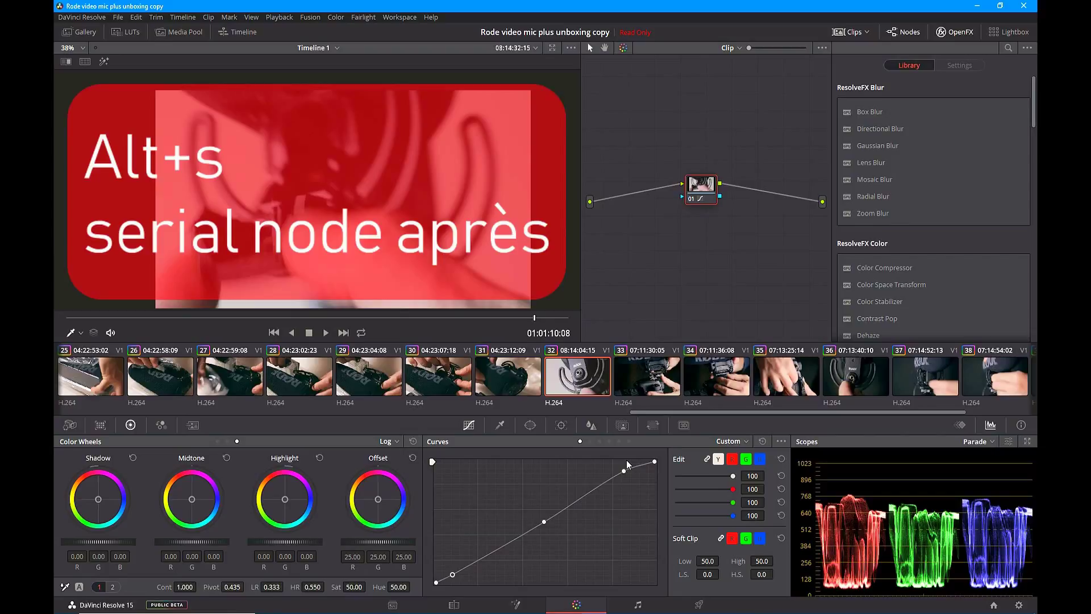
{"action": "key", "text": "alt+s"}
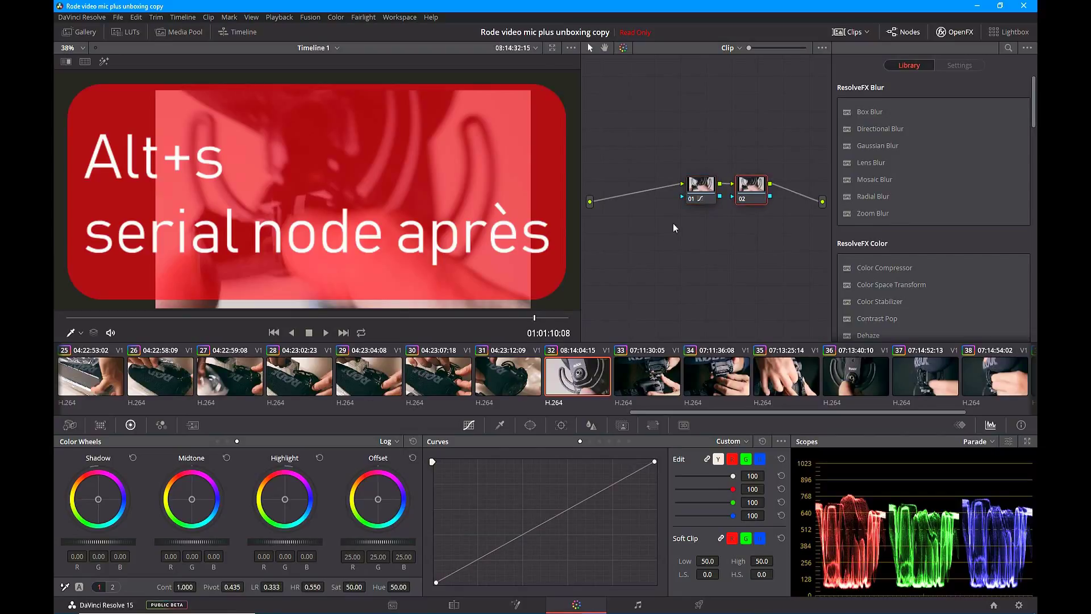
Step: Add a serial node before node 01 and rearrange nodes 01 and 02 so the connection order is easy to see
{"action": "left_click", "coordinate": [701, 188]}
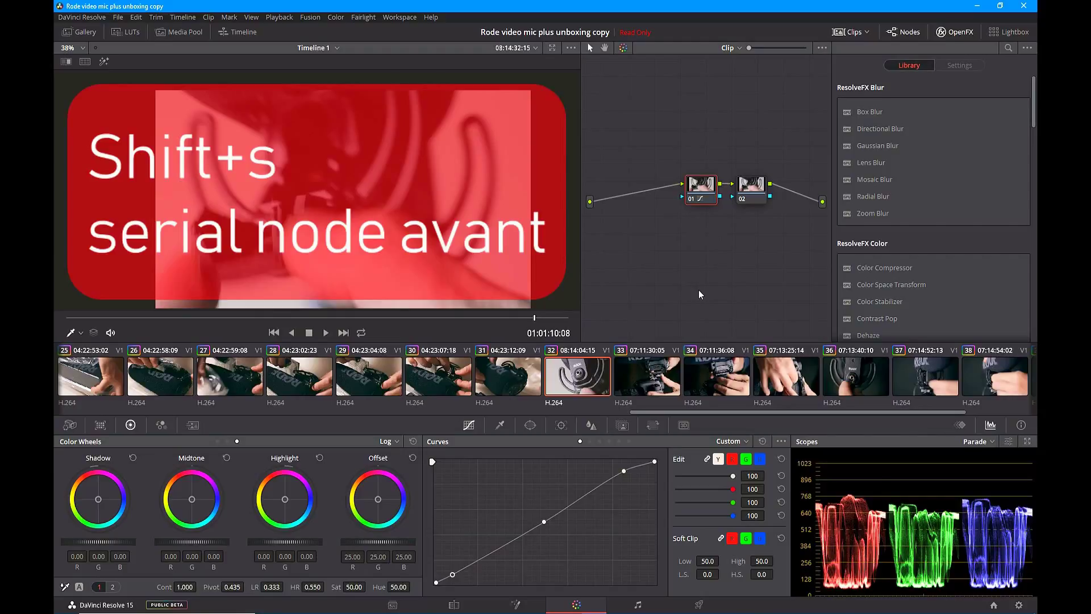
{"action": "key", "text": "shift+s"}
{"action": "mouse_move", "coordinate": [694, 227]}
{"action": "left_mouse_down"}
{"action": "mouse_move", "coordinate": [640, 193]}
{"action": "mouse_move", "coordinate": [714, 231]}
{"action": "left_mouse_up"}
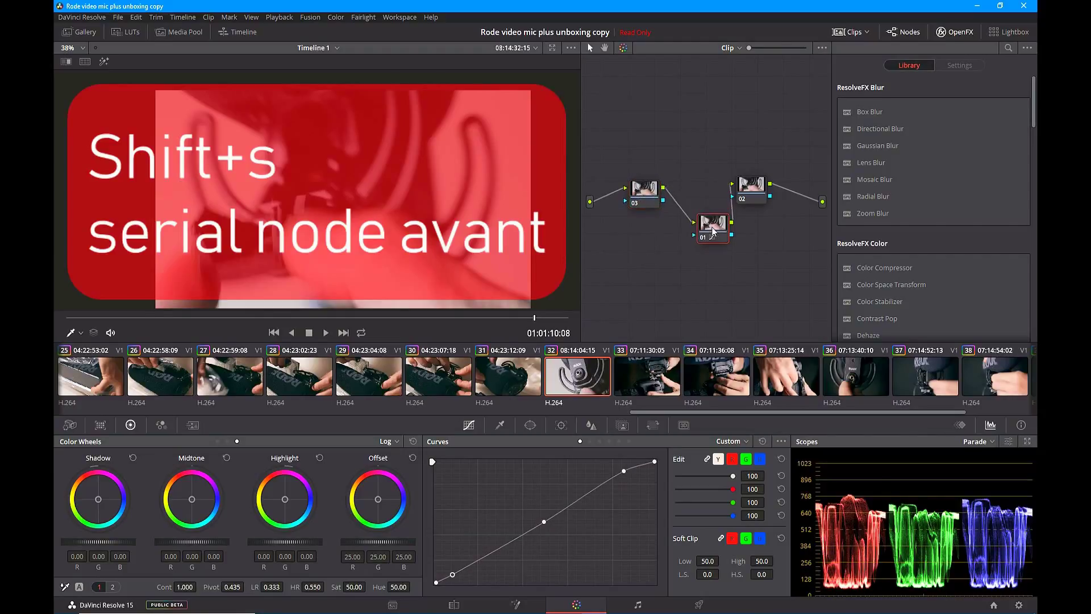
{"action": "left_click_drag", "start_coordinate": [745, 194], "coordinate": [779, 250]}
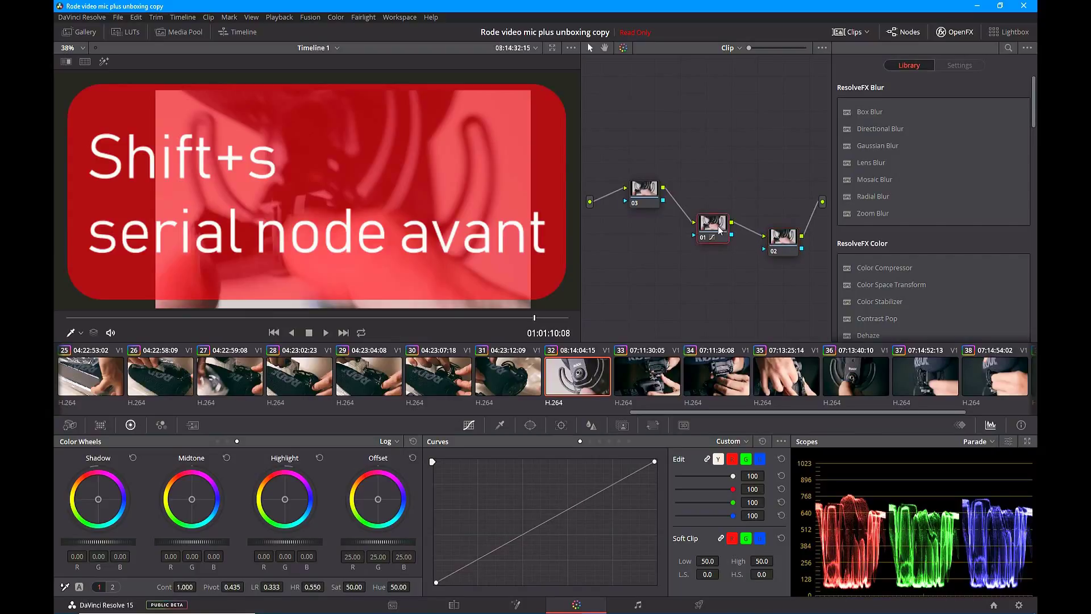
{"action": "left_click_drag", "start_coordinate": [719, 229], "coordinate": [759, 191]}
Step: Add a parallel node to node 03 and spread the two parallel nodes apart vertically
{"action": "left_click", "coordinate": [655, 200]}
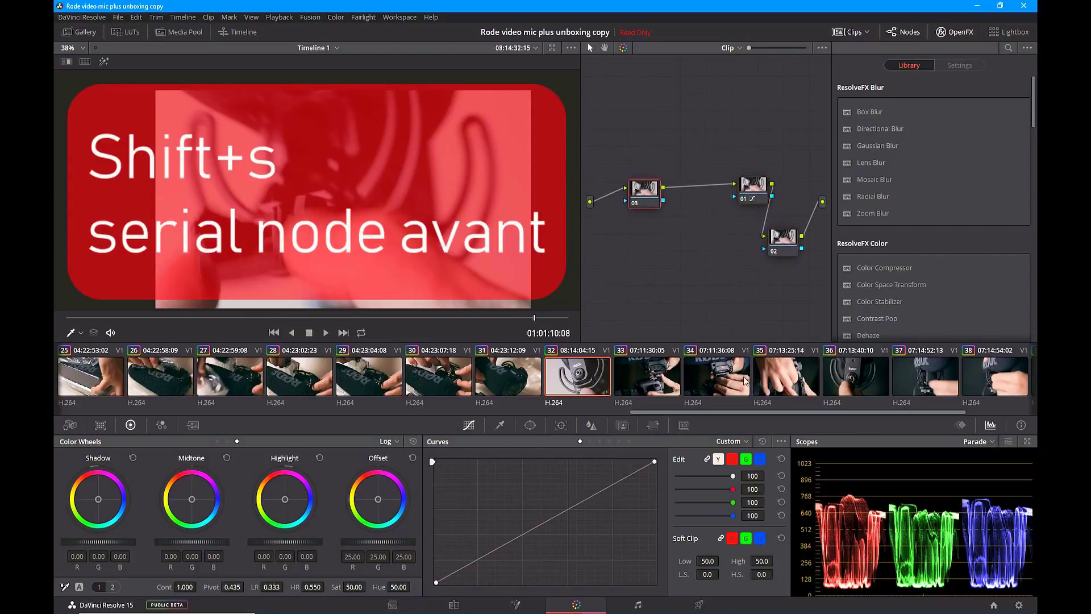
{"action": "key", "text": "alt+p"}
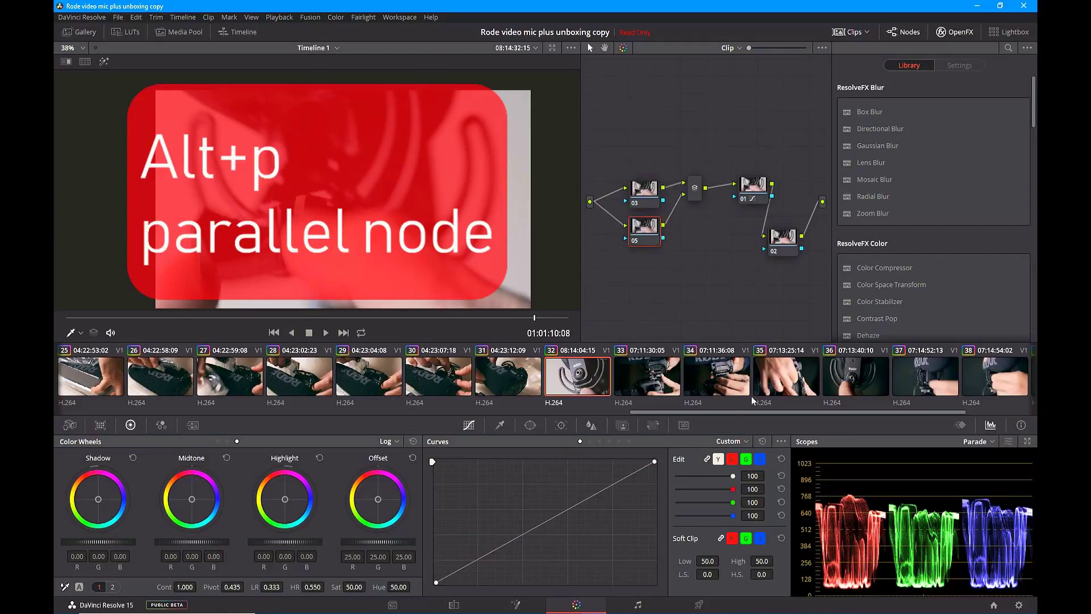
{"action": "left_click_drag", "start_coordinate": [645, 233], "coordinate": [652, 268]}
{"action": "left_click_drag", "start_coordinate": [644, 192], "coordinate": [652, 145]}
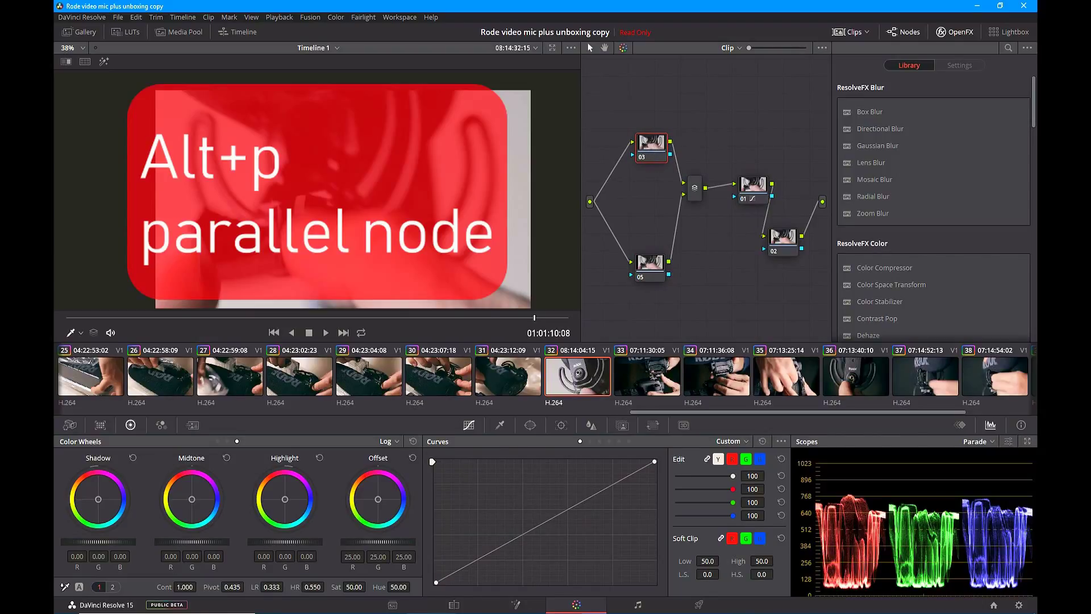
Step: Zoom the viewer image in to 72%, pan it, and zoom back out to 36%
{"action": "scroll", "coordinate": [314, 204], "scroll_direction": "up", "scroll_amount": 3}
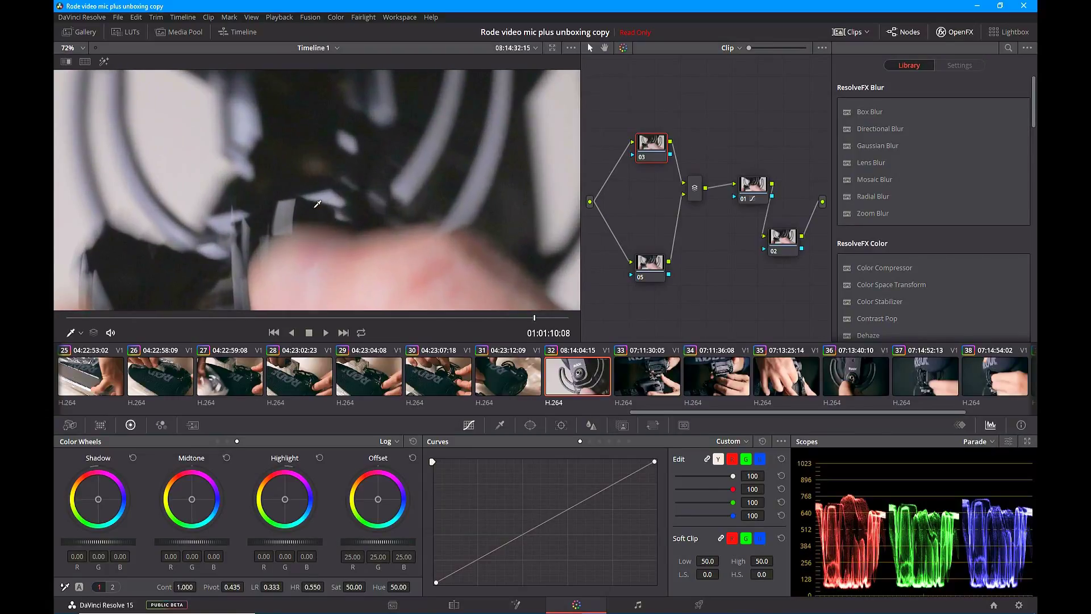
{"action": "left_click_drag", "start_coordinate": [315, 208], "coordinate": [373, 191]}
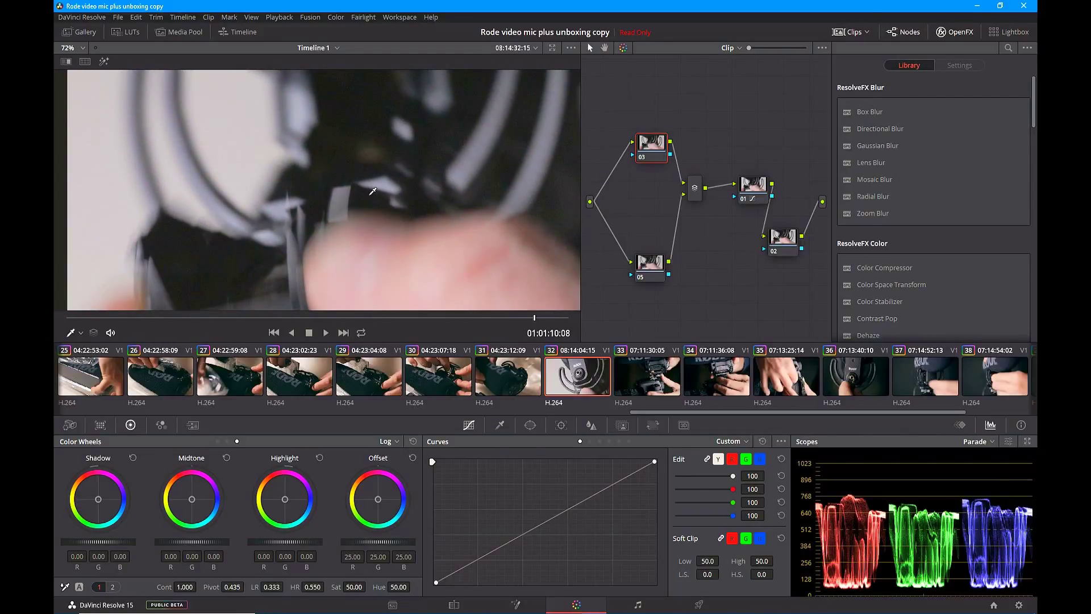
{"action": "scroll", "coordinate": [373, 188], "scroll_direction": "down", "scroll_amount": 3}
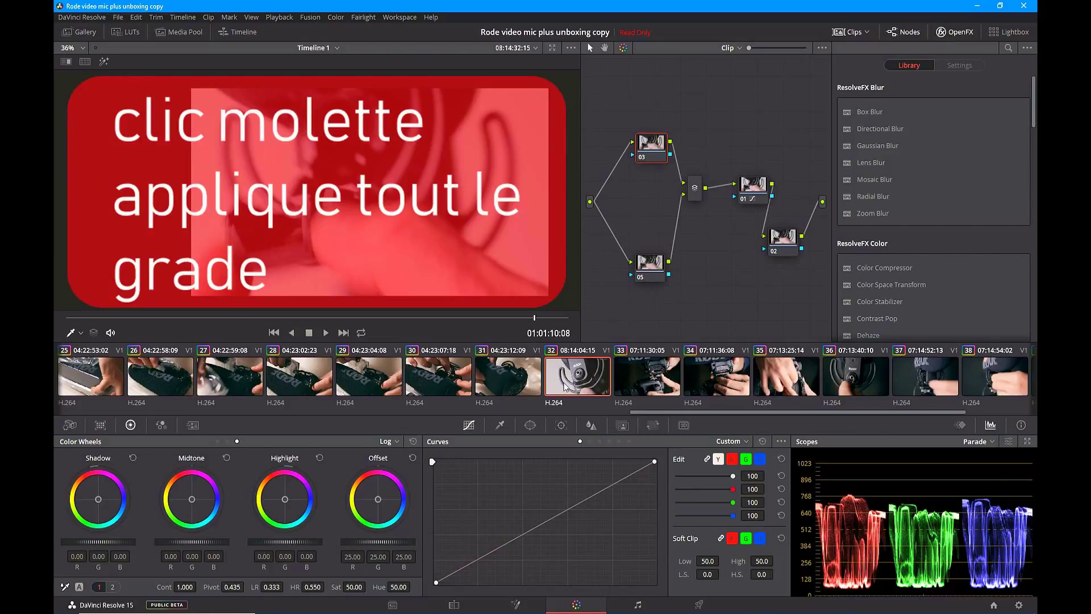
Step: Select clips 26 through 31 and apply the complete grade of clip 32 to all of them
{"action": "left_click", "coordinate": [514, 382]}
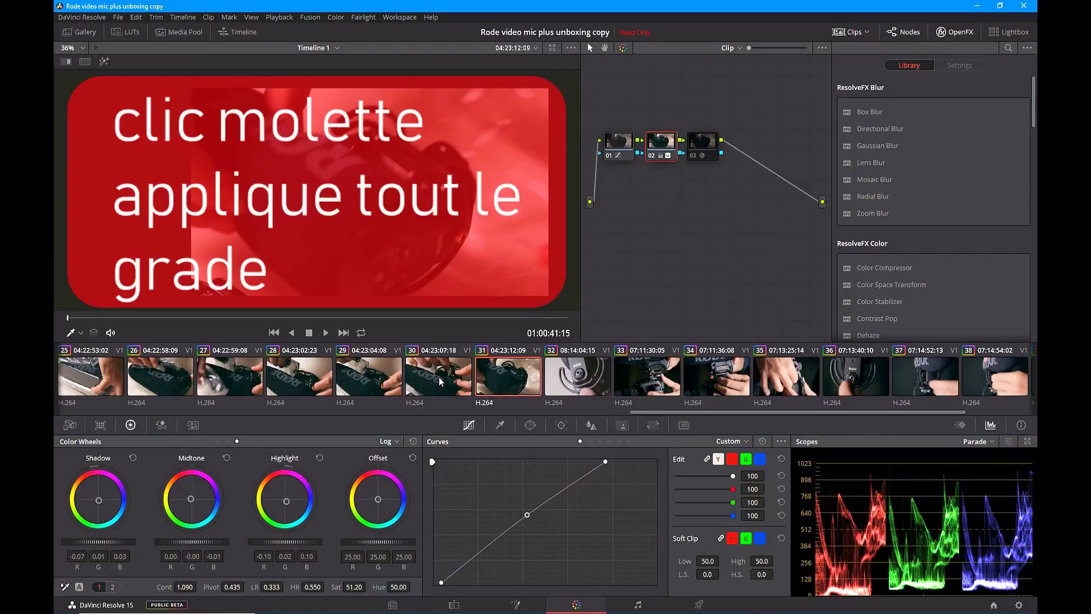
{"action": "left_click", "coordinate": [439, 377], "text": "ctrl"}
{"action": "left_click", "coordinate": [387, 381], "text": "ctrl"}
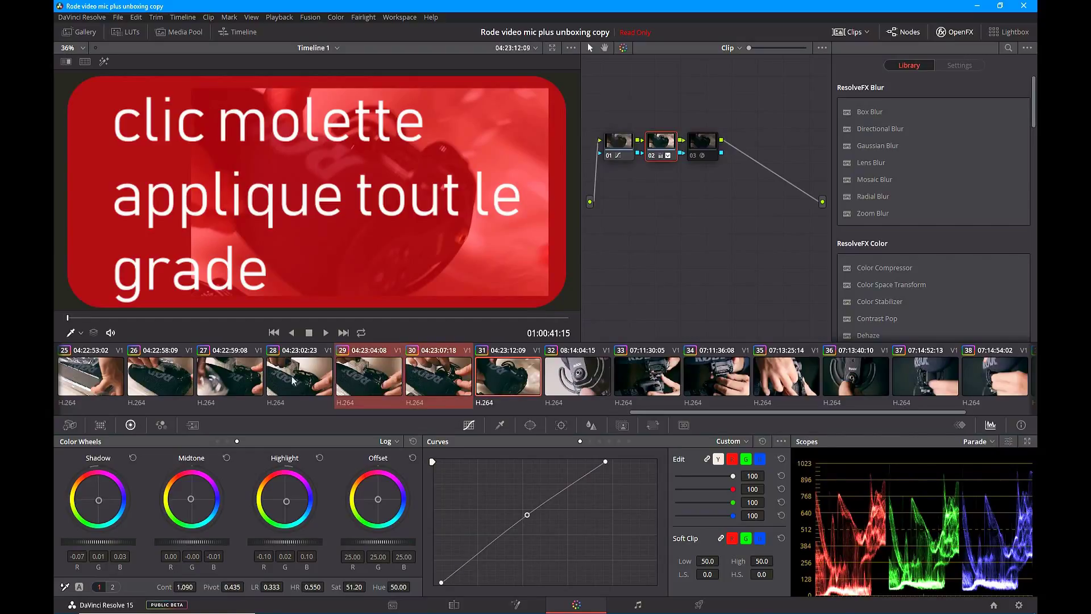
{"action": "left_click", "coordinate": [144, 384], "text": "shift"}
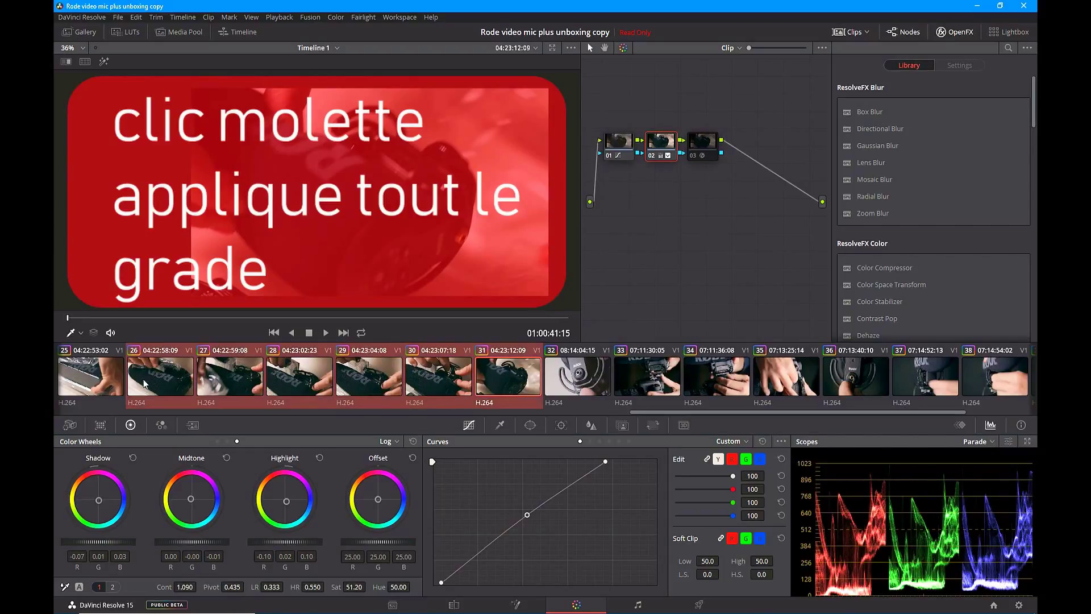
{"action": "middle_click", "coordinate": [591, 379]}
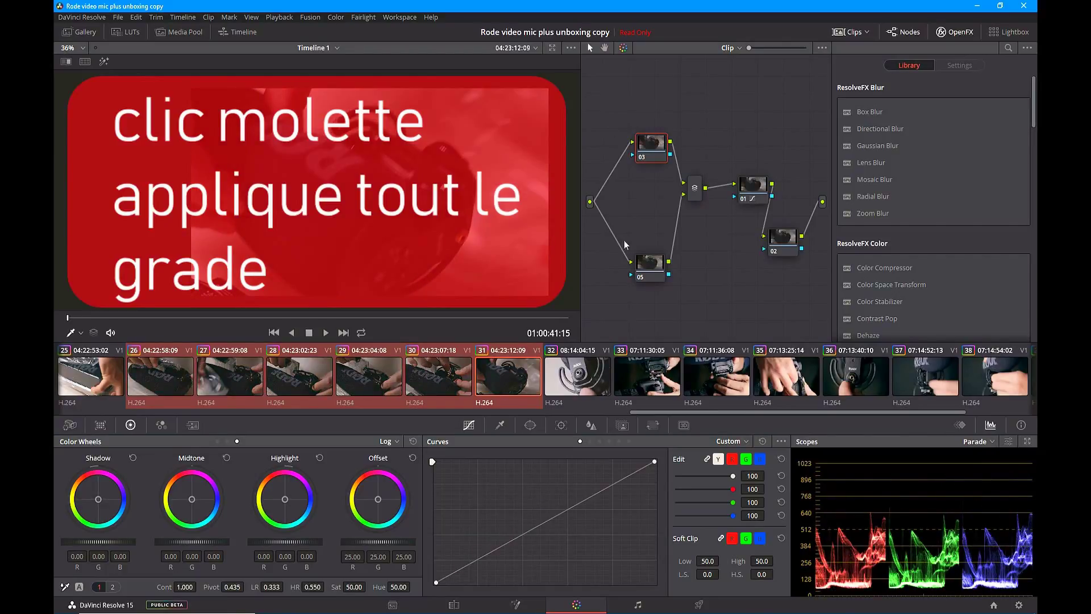
Step: Examine clips 26 to 31 one by one to check the node graph and grade applied to each
{"action": "left_click", "coordinate": [446, 390]}
{"action": "left_click", "coordinate": [364, 387]}
{"action": "left_click", "coordinate": [297, 383]}
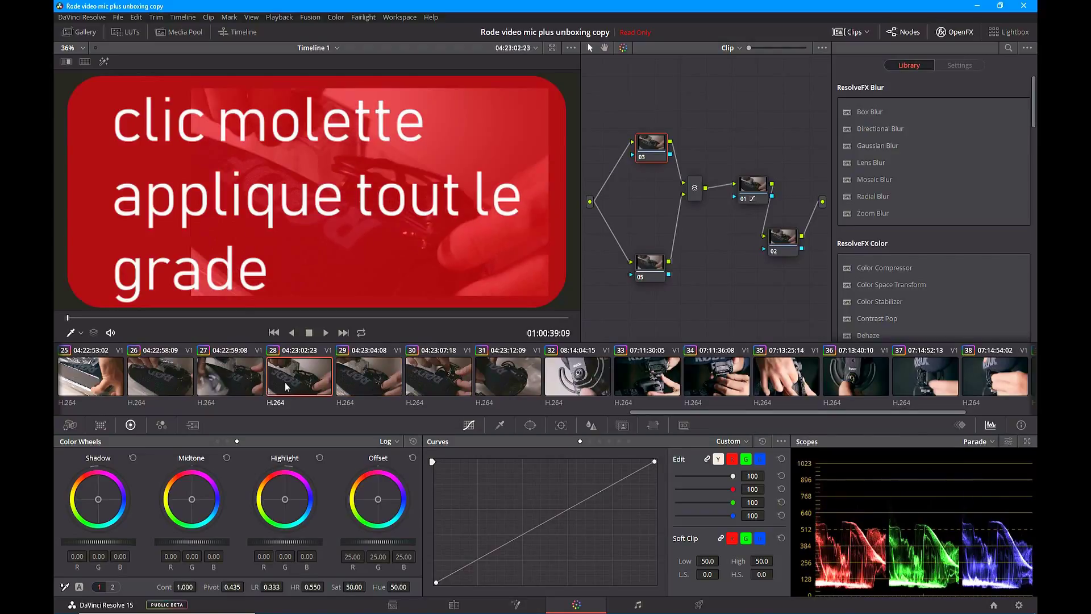
{"action": "left_click", "coordinate": [234, 375]}
{"action": "left_click", "coordinate": [165, 373]}
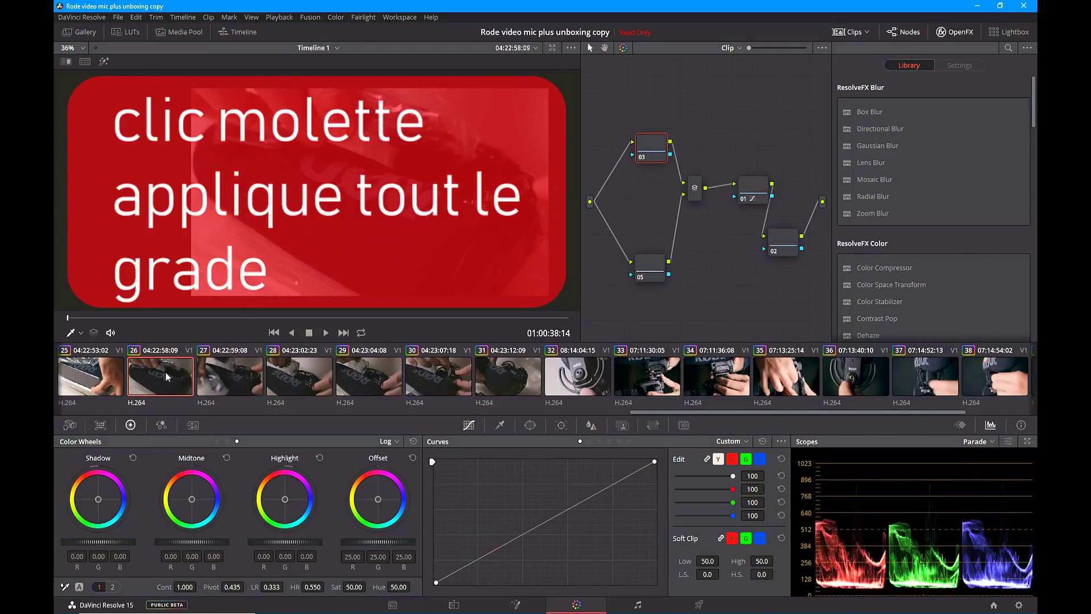
{"action": "left_click", "coordinate": [223, 379]}
{"action": "left_click", "coordinate": [291, 385]}
{"action": "left_click", "coordinate": [364, 381]}
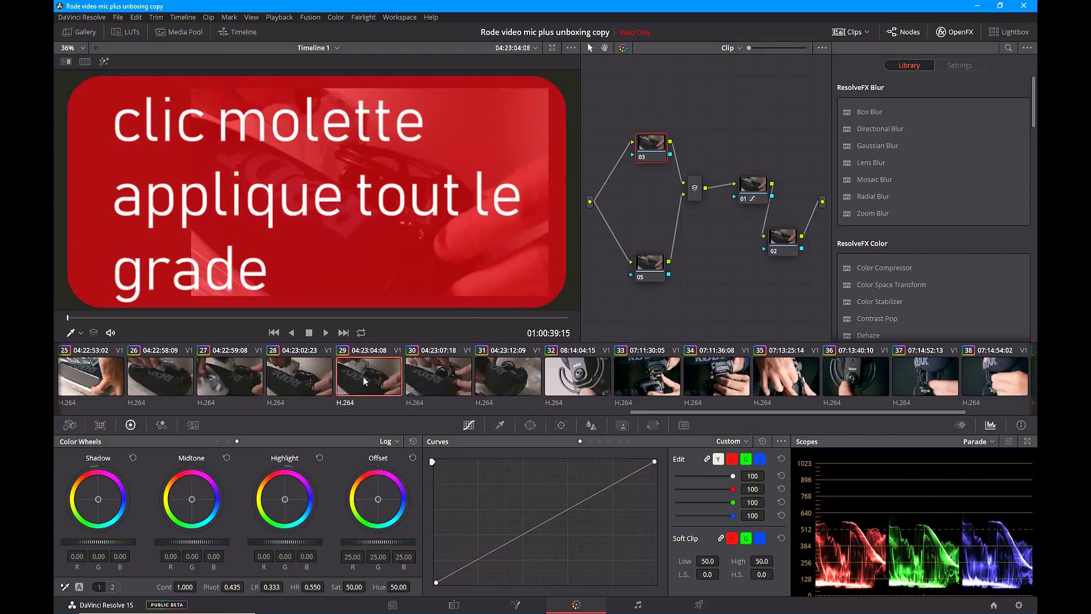
{"action": "left_click", "coordinate": [439, 375]}
{"action": "left_click", "coordinate": [517, 376]}
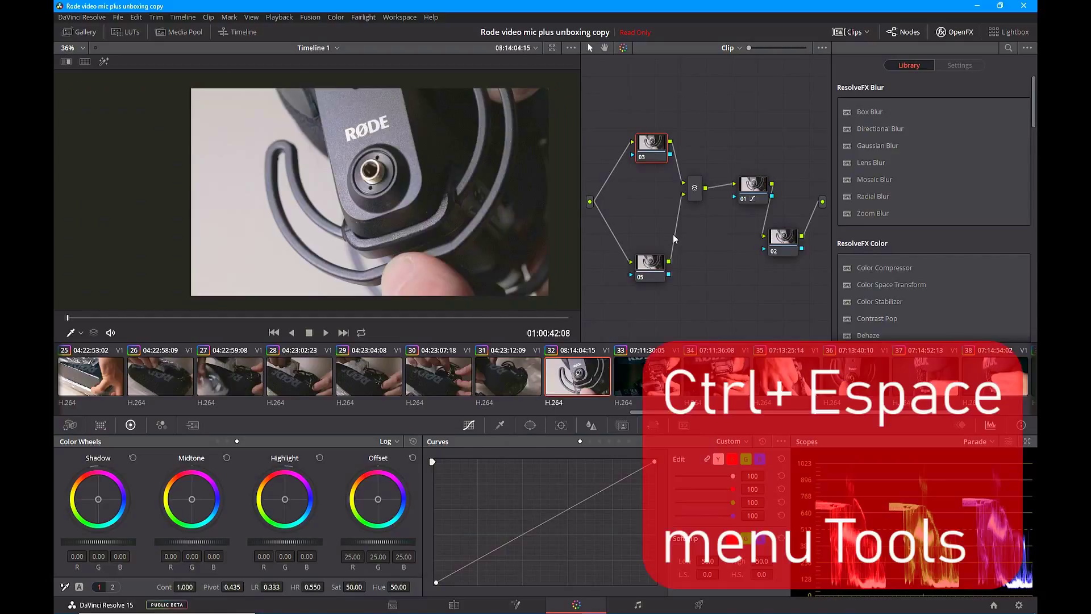
Step: Move the playhead to 01:00:58:08 on the Edit page and open the 7A6A9691.MOV clip on the Fusion page
{"action": "left_click", "coordinate": [454, 605]}
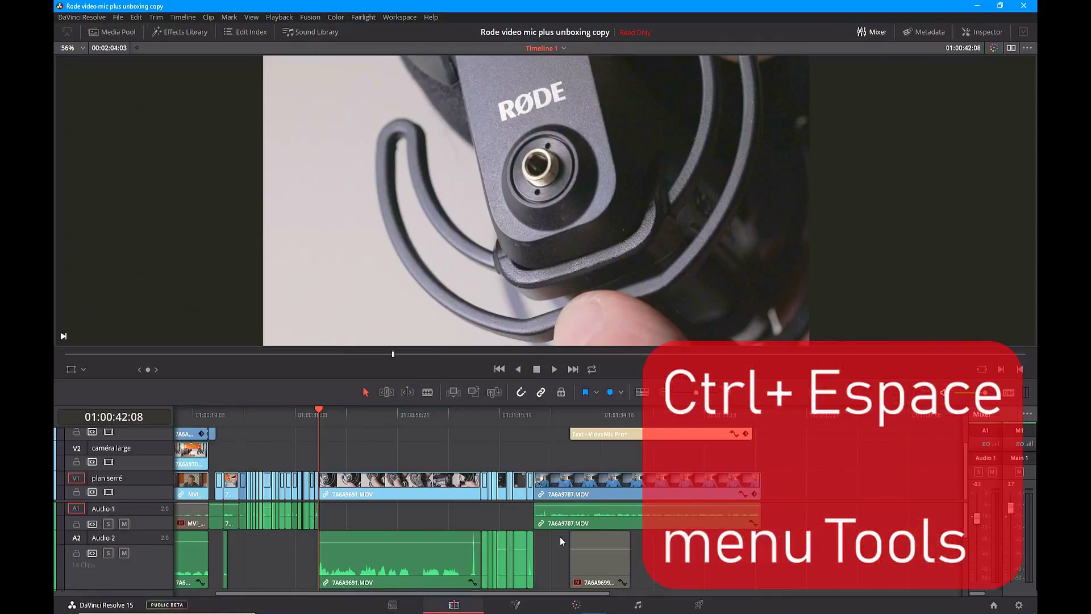
{"action": "left_click", "coordinate": [316, 410]}
{"action": "left_click_drag", "start_coordinate": [318, 411], "coordinate": [405, 412]}
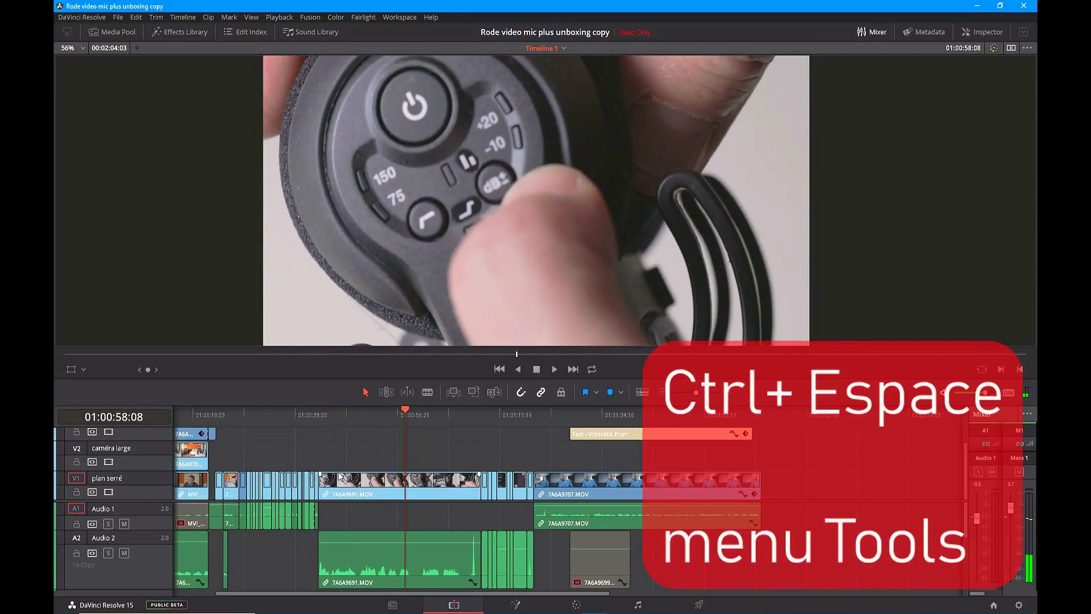
{"action": "left_click", "coordinate": [516, 605]}
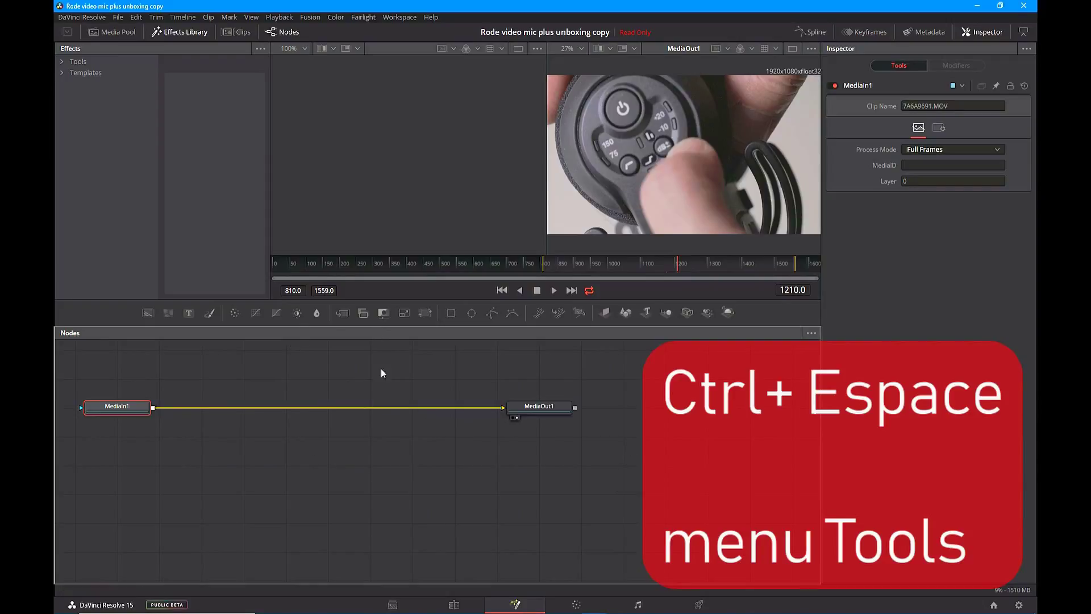
Step: Expand the Tools category in the effects list to view its contents, and leave Tools and Templates collapsed
{"action": "left_click", "coordinate": [63, 63]}
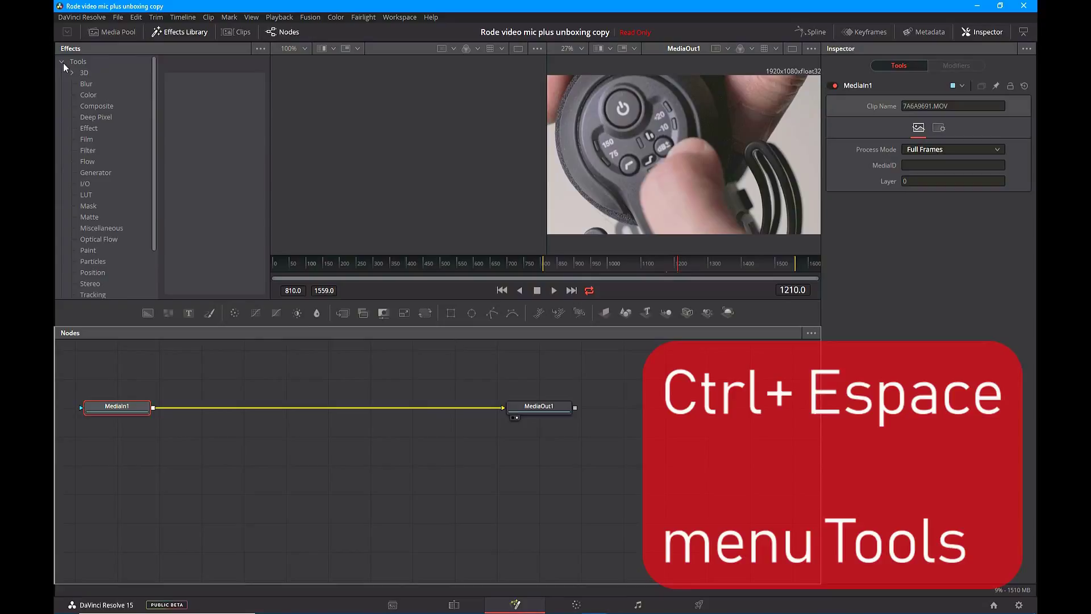
{"action": "left_click", "coordinate": [63, 63]}
{"action": "left_click", "coordinate": [61, 72]}
{"action": "left_click", "coordinate": [61, 74]}
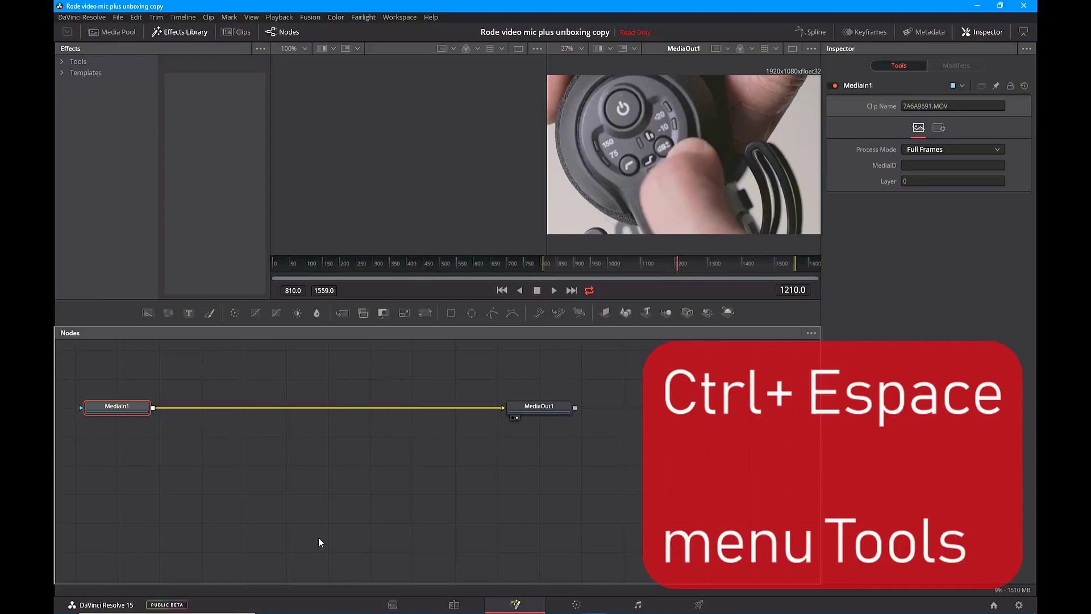
Step: Open the Select Tool dialog, browse the tool list, and filter it by "merg" to find the Merge tool
{"action": "key", "text": "ctrl+space"}
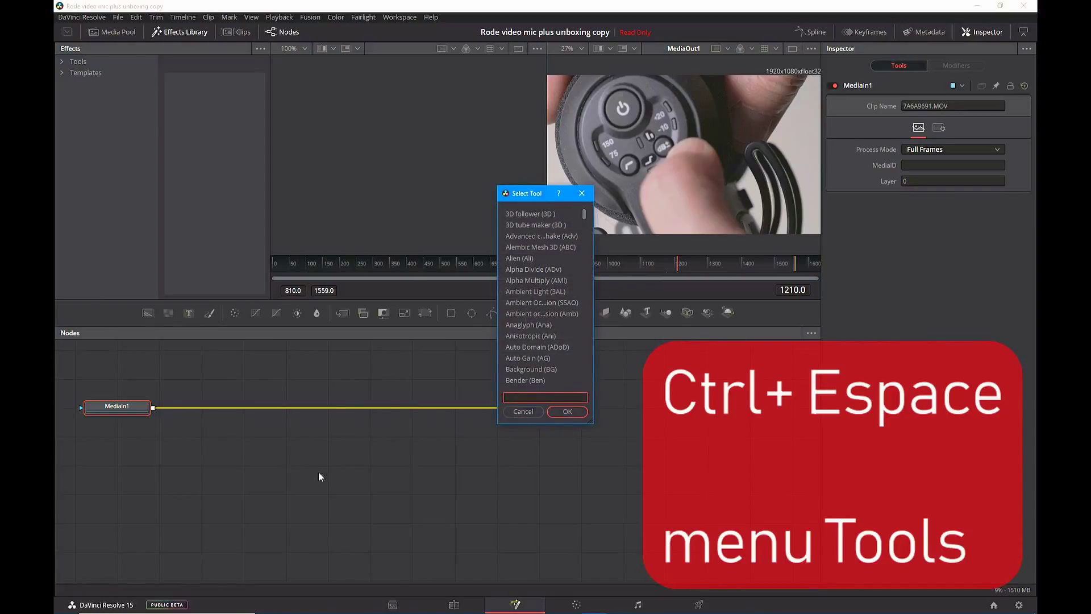
{"action": "scroll", "coordinate": [540, 253], "scroll_direction": "down", "scroll_amount": 4}
{"action": "scroll", "coordinate": [544, 271], "scroll_direction": "up", "scroll_amount": 2}
{"action": "scroll", "coordinate": [544, 271], "scroll_direction": "down", "scroll_amount": 3}
{"action": "type", "text": "merg"}
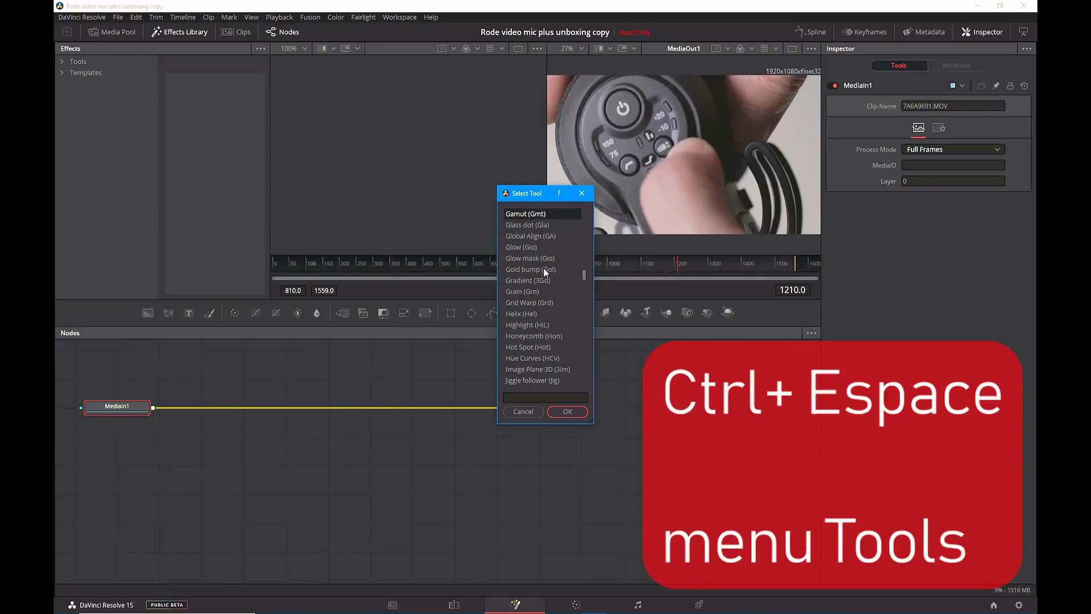
{"action": "left_click", "coordinate": [528, 397]}
{"action": "type", "text": "me"}
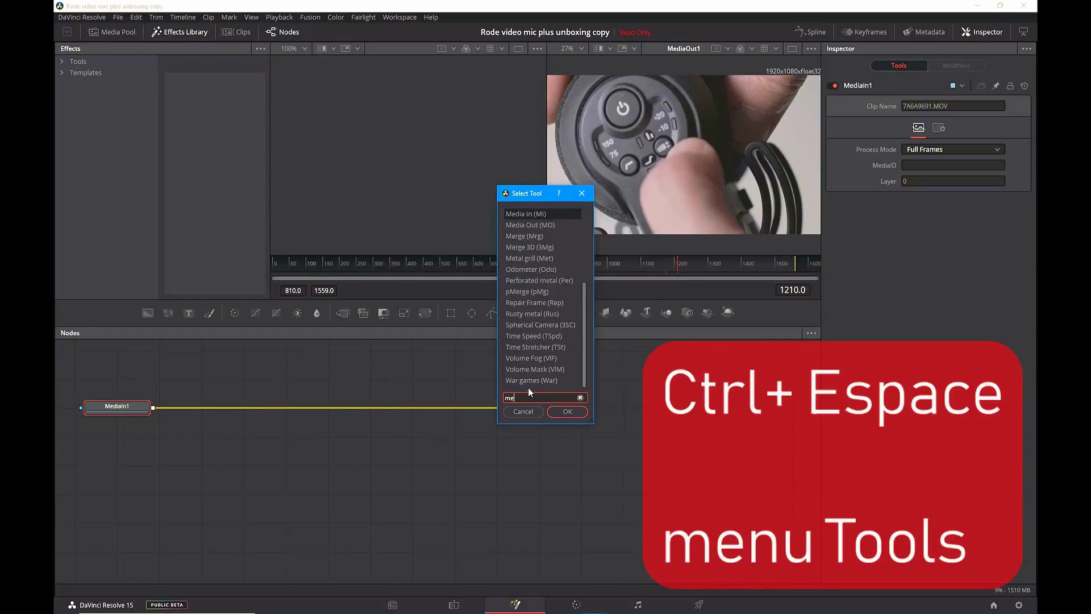
{"action": "type", "text": "rg"}
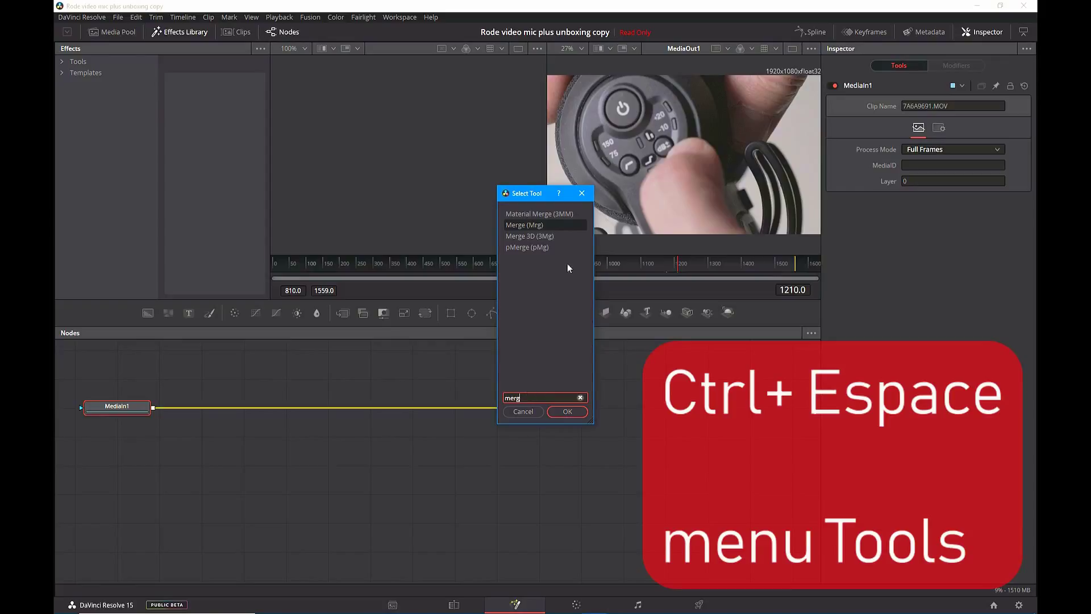